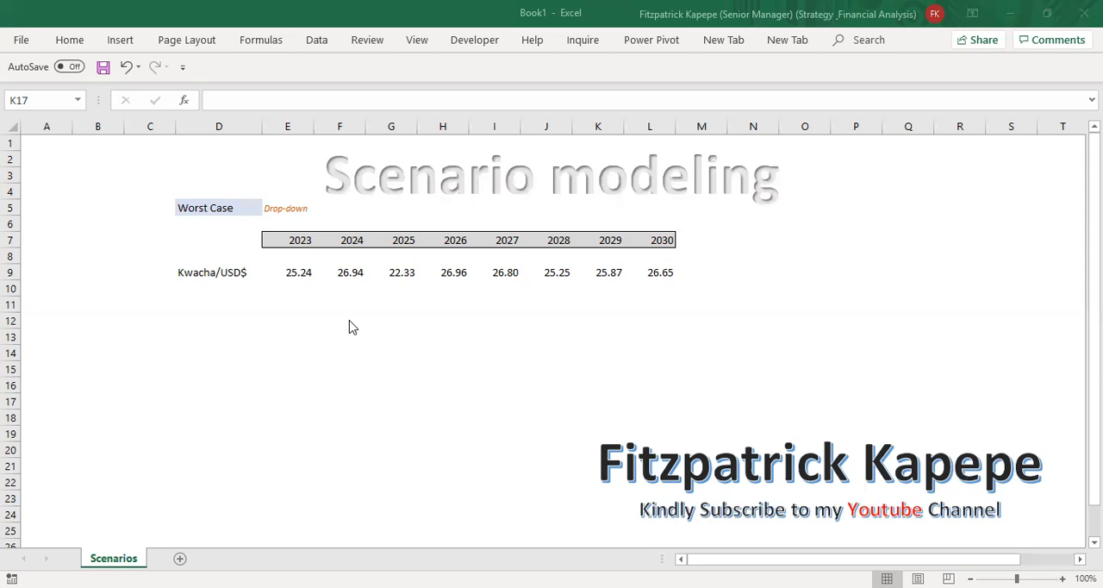
# Step: Switch the scenario selector in D5 to Base case, Best Case and back to Worst Case
pyautogui.click(228, 212)
pyautogui.click(268, 209)
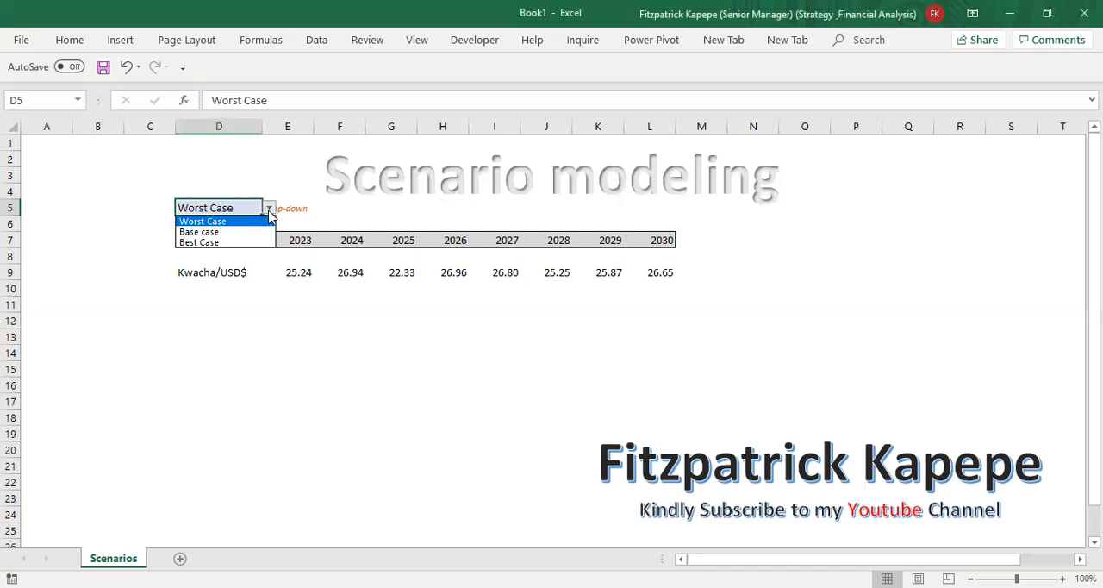
pyautogui.click(216, 232)
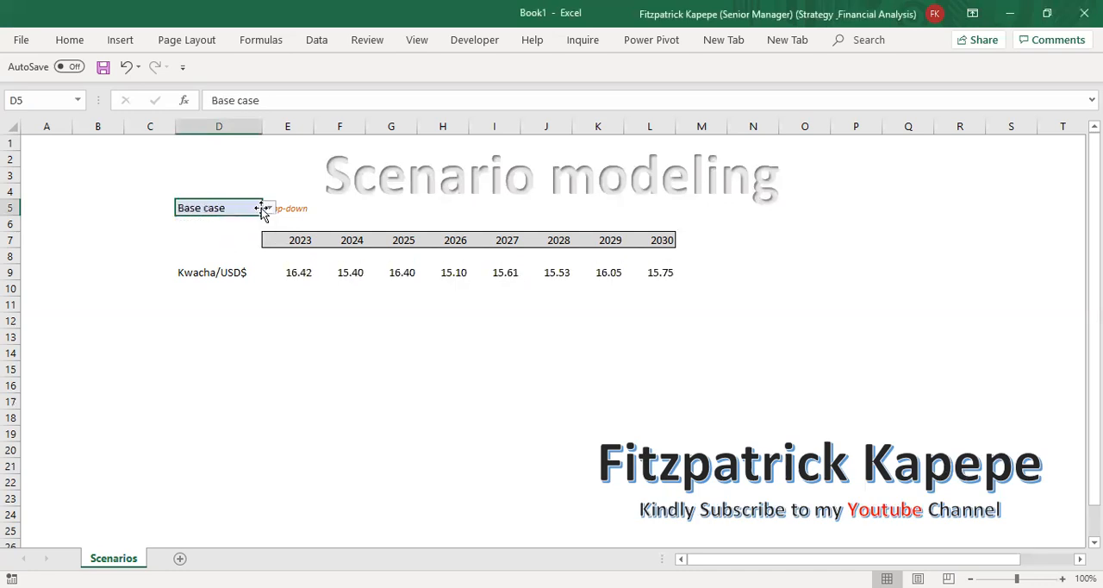
pyautogui.click(269, 209)
pyautogui.click(240, 243)
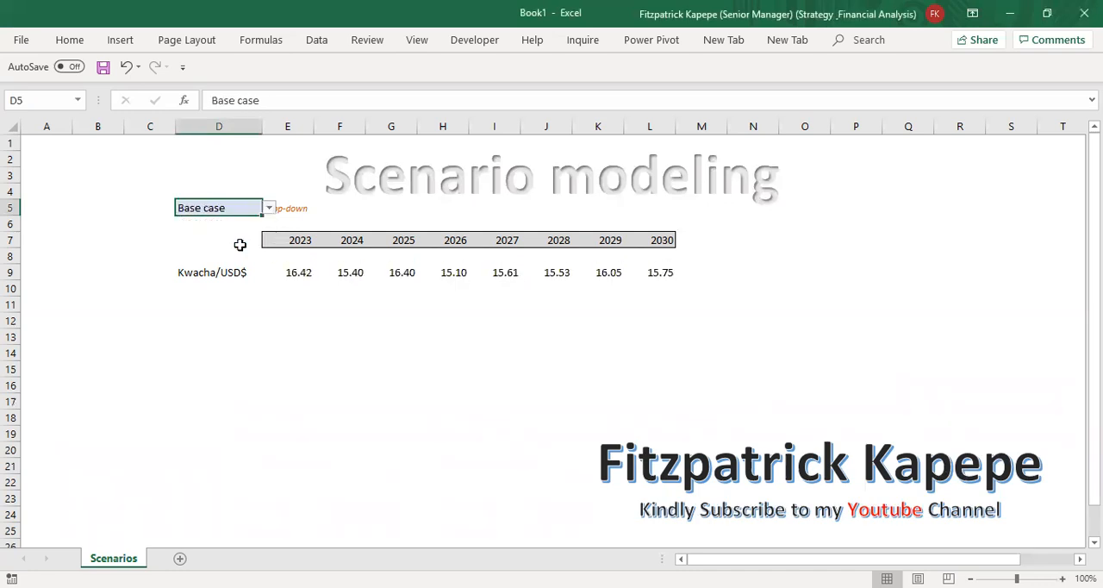
pyautogui.click(269, 209)
pyautogui.click(219, 226)
# Step: Enter the scenario labels Worst Case, Base case and Best Case in cells D15 to D17
pyautogui.click(176, 369)
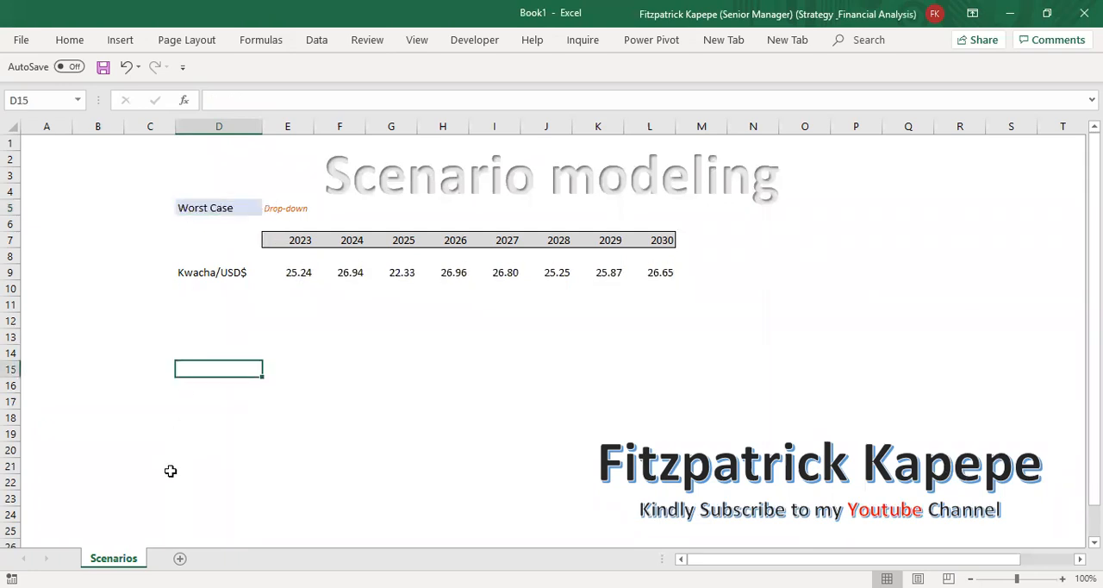
pyautogui.write('W')
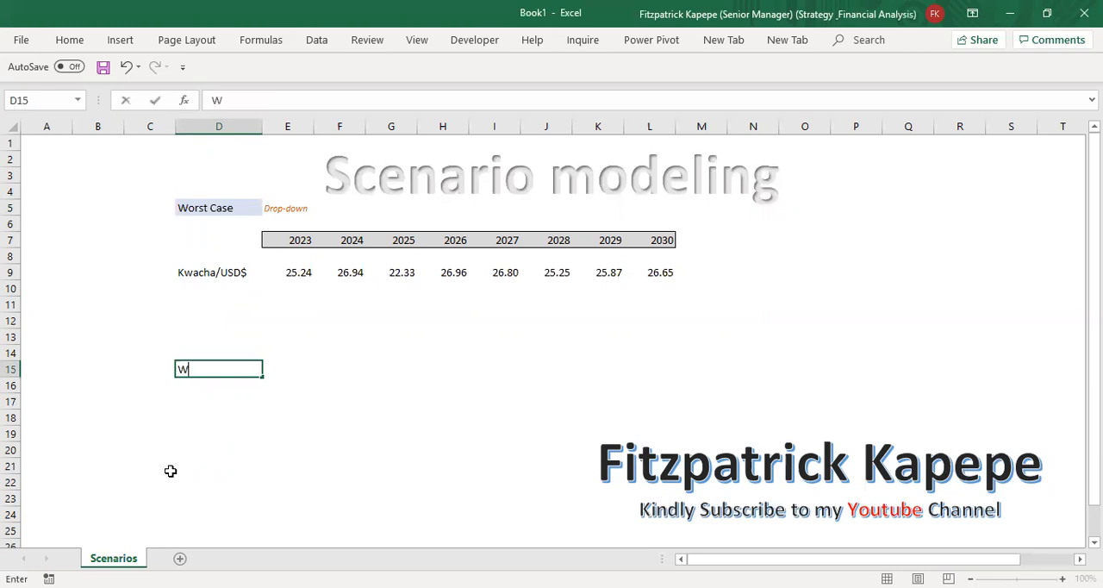
pyautogui.write('orst Case')
pyautogui.hotkey('ctrl', 'Return')
pyautogui.press('Down')
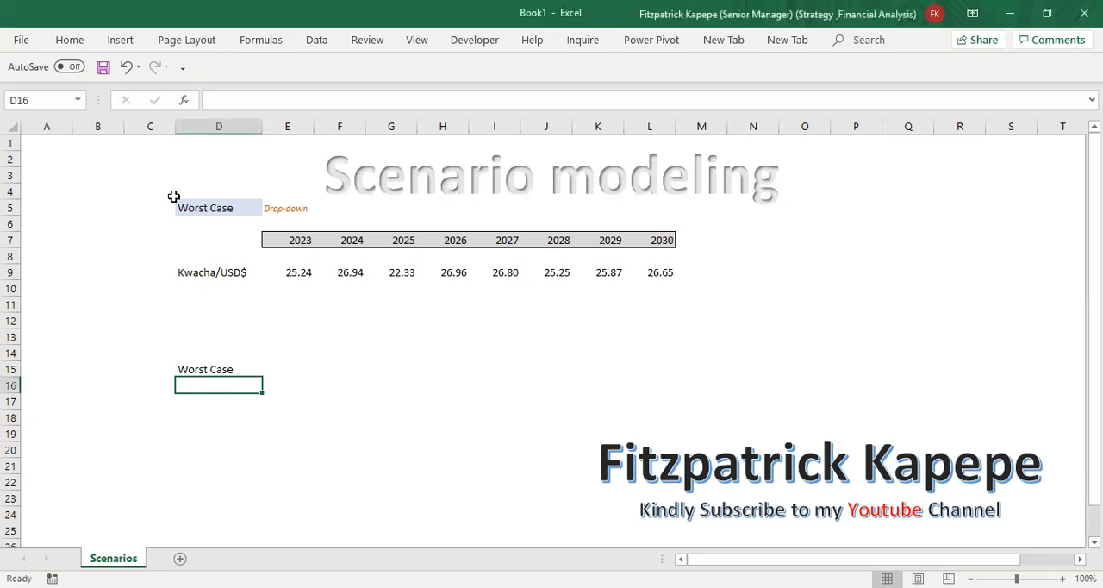
pyautogui.write('a')
pyautogui.press('BackSpace')
pyautogui.write('Base case')
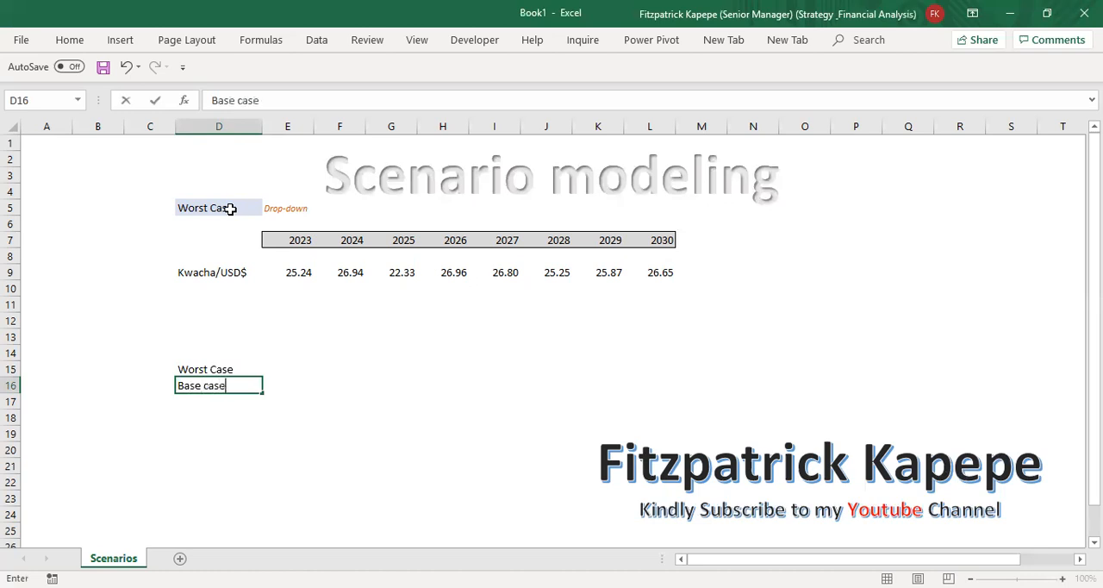
pyautogui.press('Return')
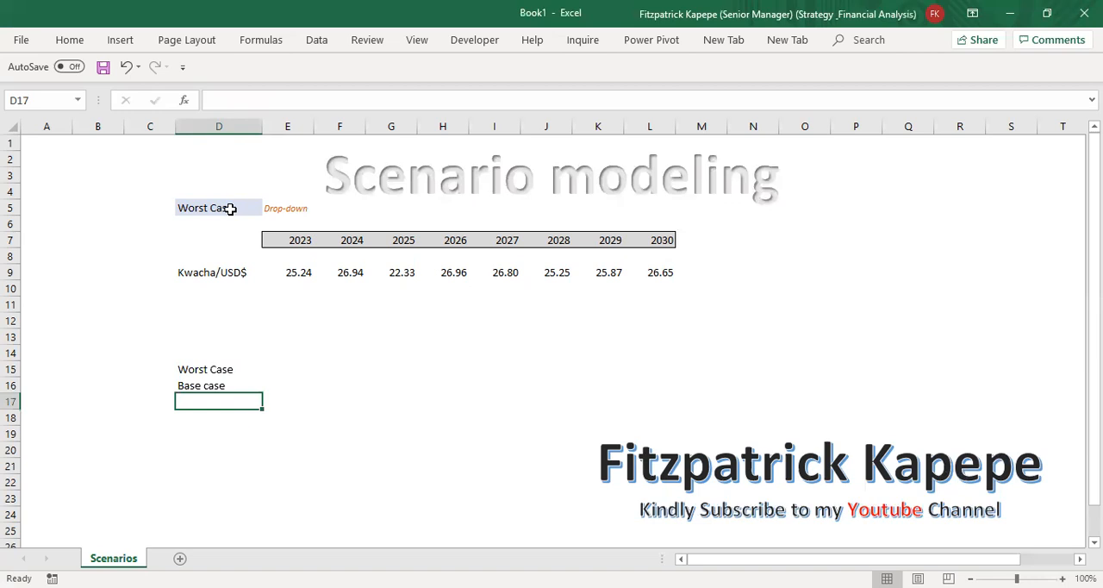
pyautogui.write('Best')
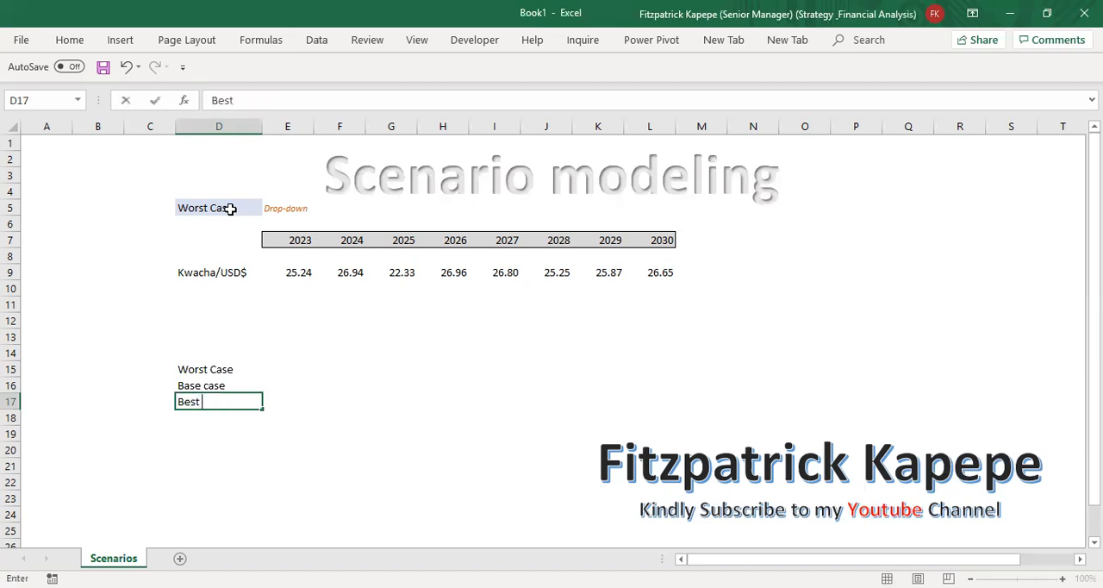
pyautogui.write(' Case')
pyautogui.press('Return')
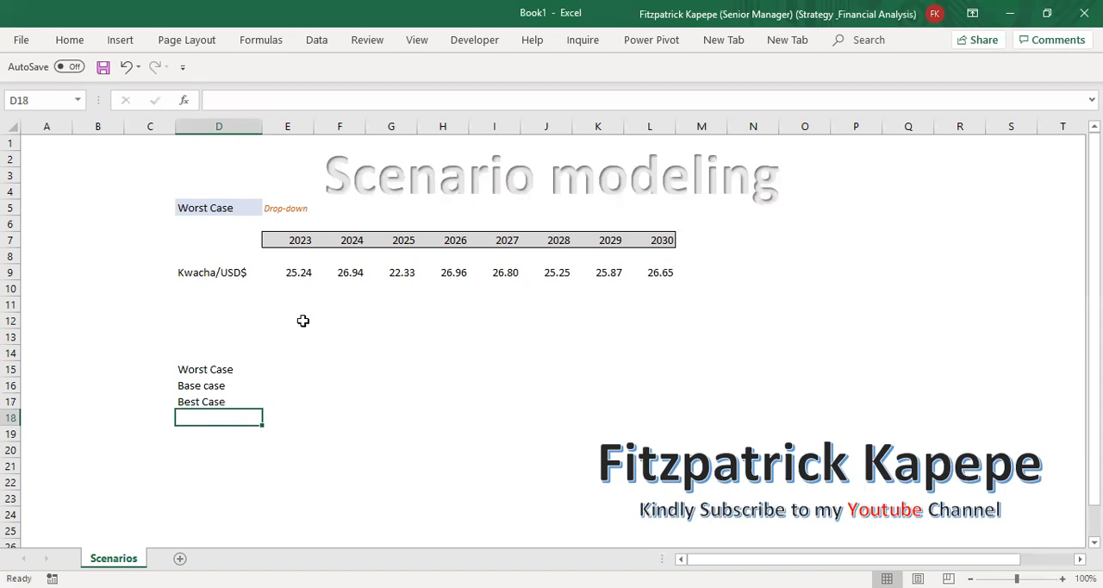
# Step: Link E13 to the first year in E7 and fill the formula across to L13
pyautogui.click(276, 341)
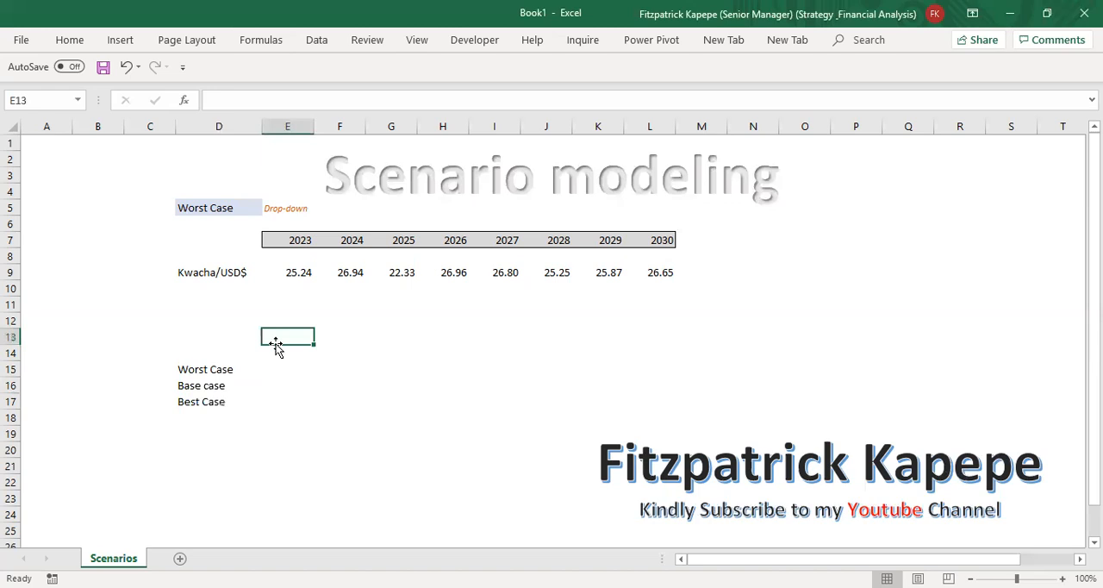
pyautogui.write('=')
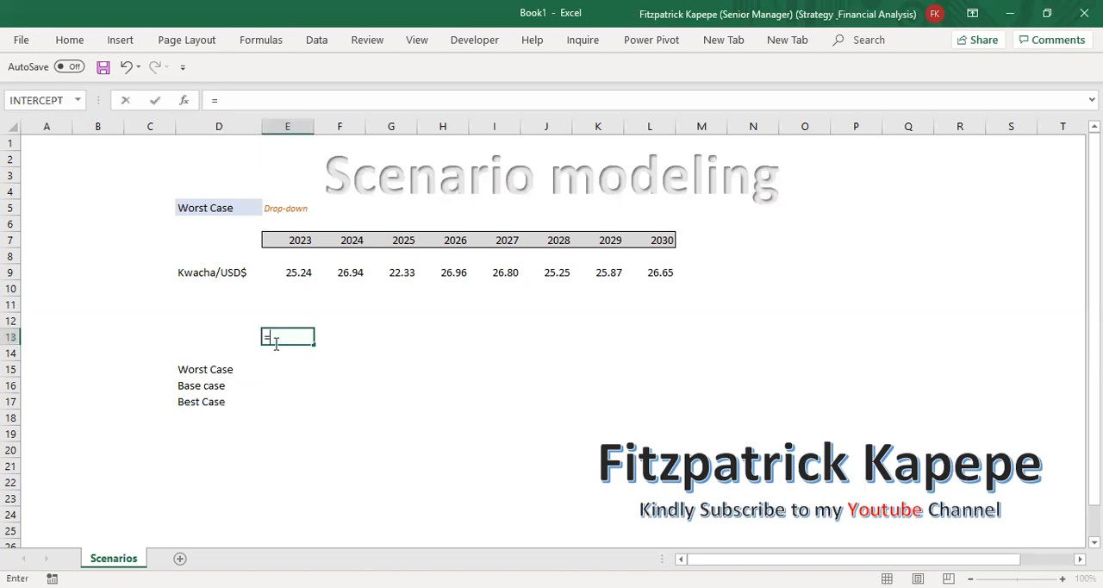
pyautogui.click(297, 241)
pyautogui.press('Return')
pyautogui.press('Up')
pyautogui.hotkey('shift', 'Right')
pyautogui.hotkey('shift', 'Right')
pyautogui.hotkey('shift', 'Right')
pyautogui.hotkey('shift', 'Right')
pyautogui.hotkey('shift', 'Right')
pyautogui.hotkey('shift', 'Right')
pyautogui.hotkey('shift', 'Right')
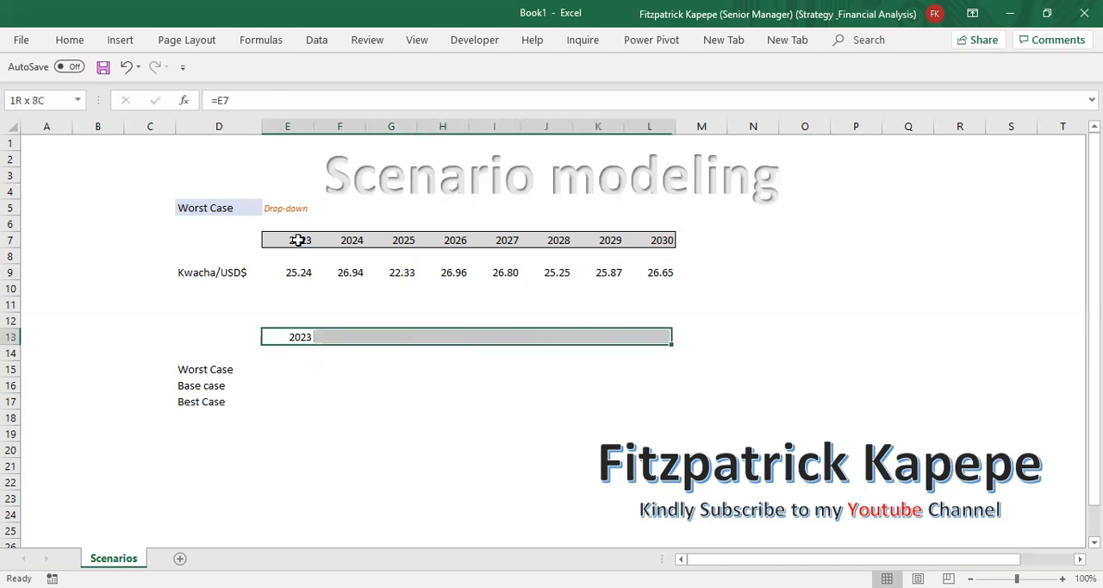
pyautogui.hotkey('ctrl', 'r')
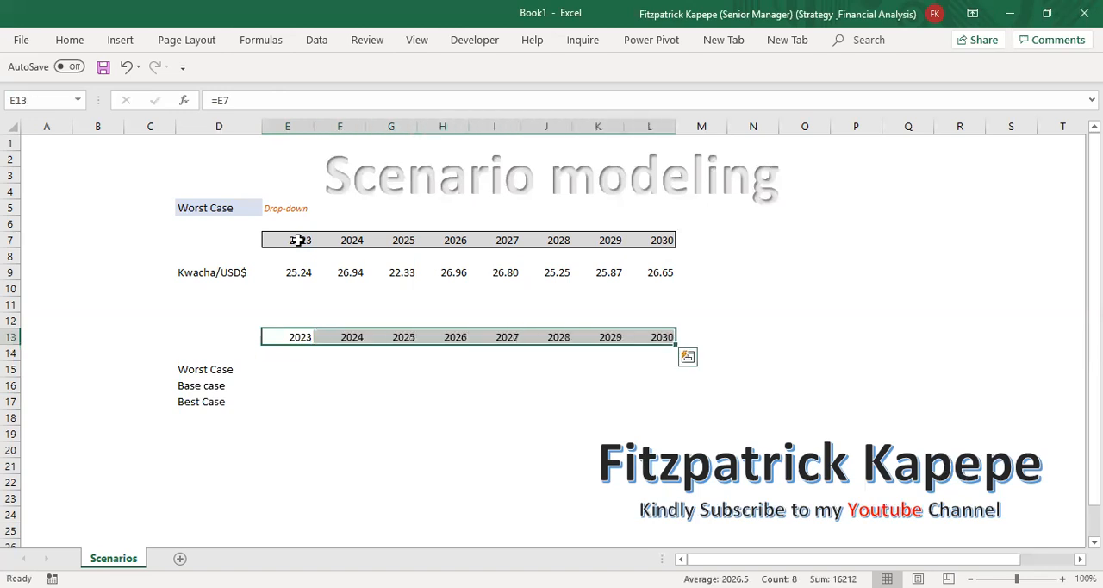
# Step: Copy the formatting of header row 7 onto the new year row 13
pyautogui.moveTo(10, 252); pyautogui.dragTo(9, 243)
pyautogui.rightClick(9, 244)
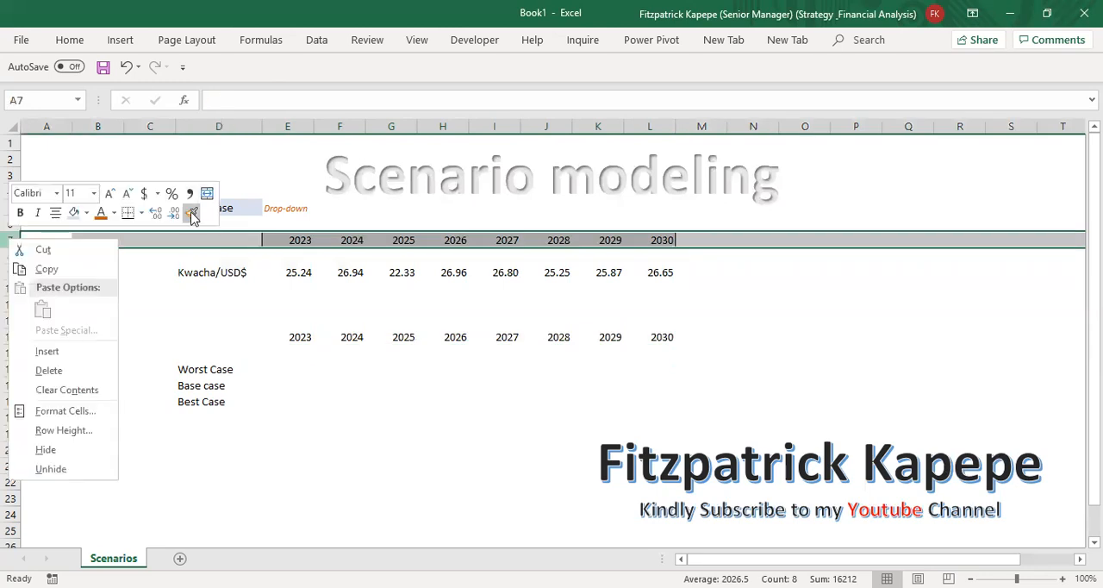
pyautogui.click(11, 337)
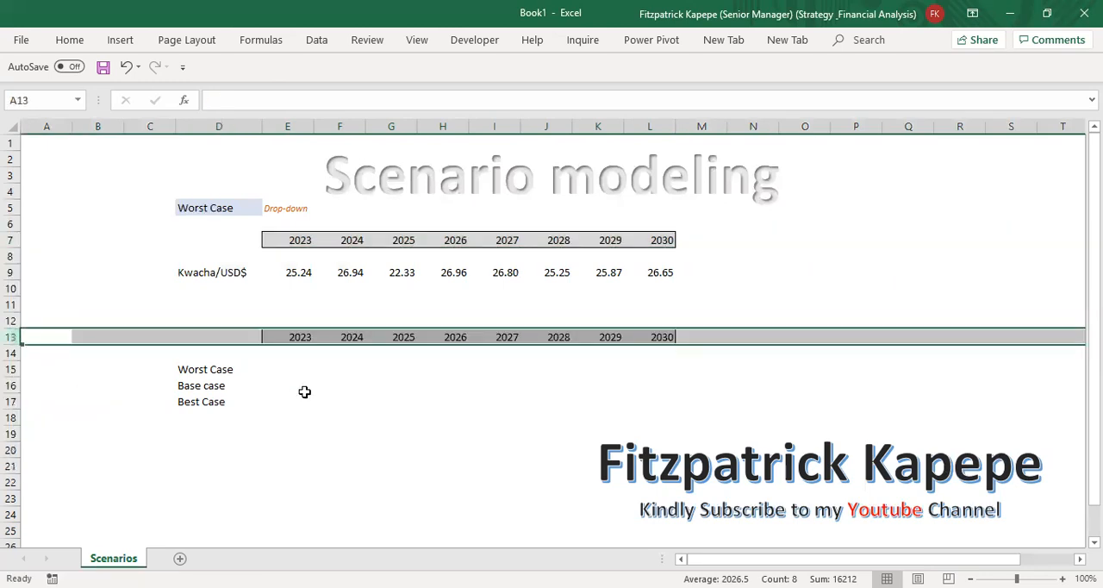
# Step: Link E14 to the Kwacha/USD$ rate in E9 and fill the formula across to L14
pyautogui.click(287, 356)
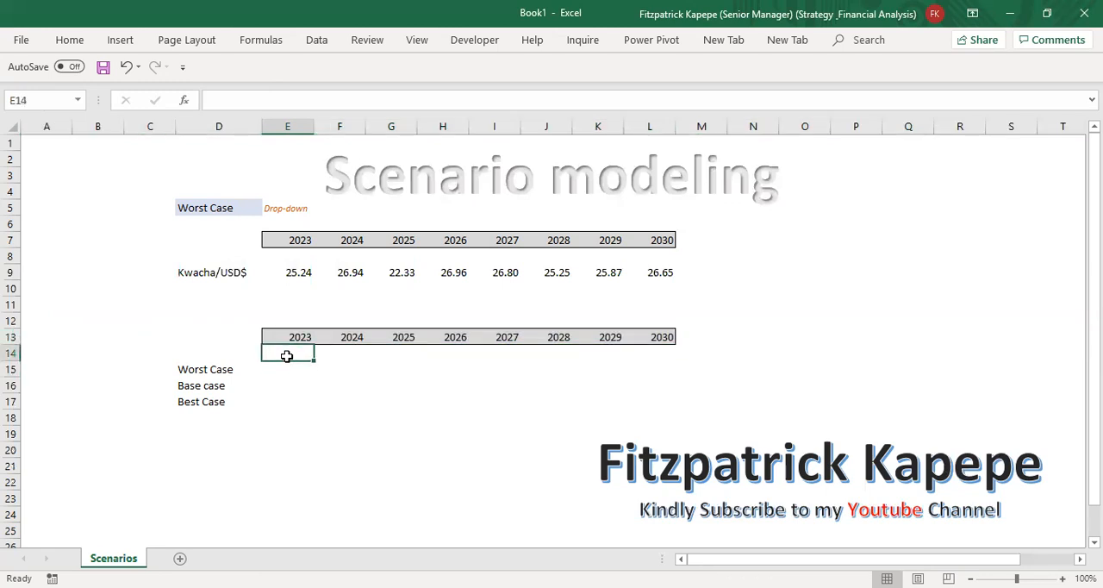
pyautogui.write('=')
pyautogui.click(297, 273)
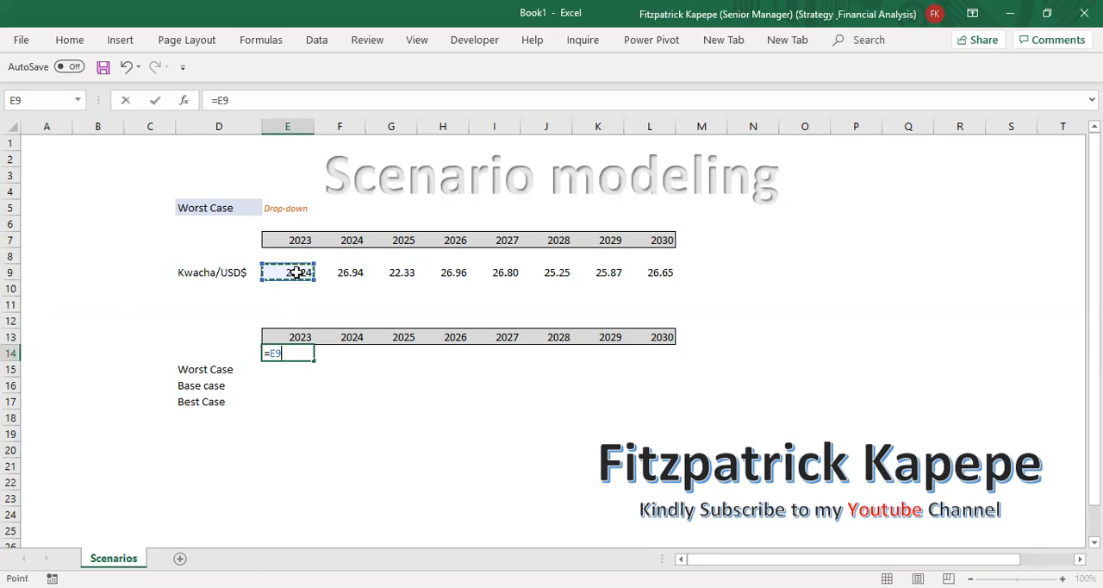
pyautogui.press('Return')
pyautogui.click(291, 351)
pyautogui.hotkey('shift', 'Right')
pyautogui.hotkey('shift', 'Right')
pyautogui.hotkey('shift', 'Right')
pyautogui.hotkey('shift', 'Right')
pyautogui.hotkey('shift', 'Right')
pyautogui.hotkey('shift', 'Right')
pyautogui.hotkey('shift', 'Right')
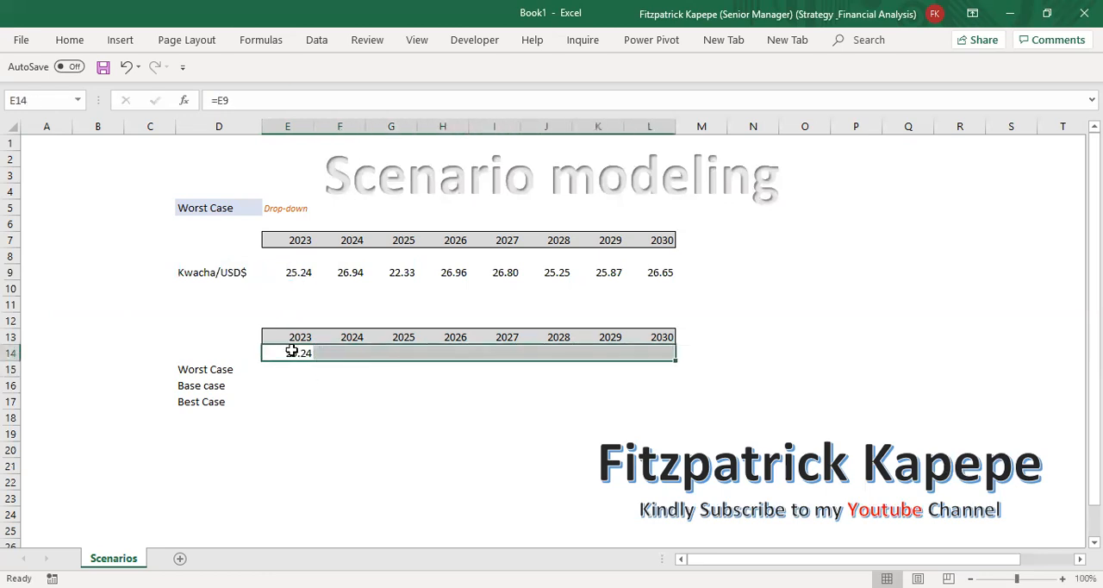
pyautogui.hotkey('ctrl', 'r')
# Step: Link D14 to the selected scenario with the formula =D5
pyautogui.press('Left')
pyautogui.press('Left')
pyautogui.press('Right')
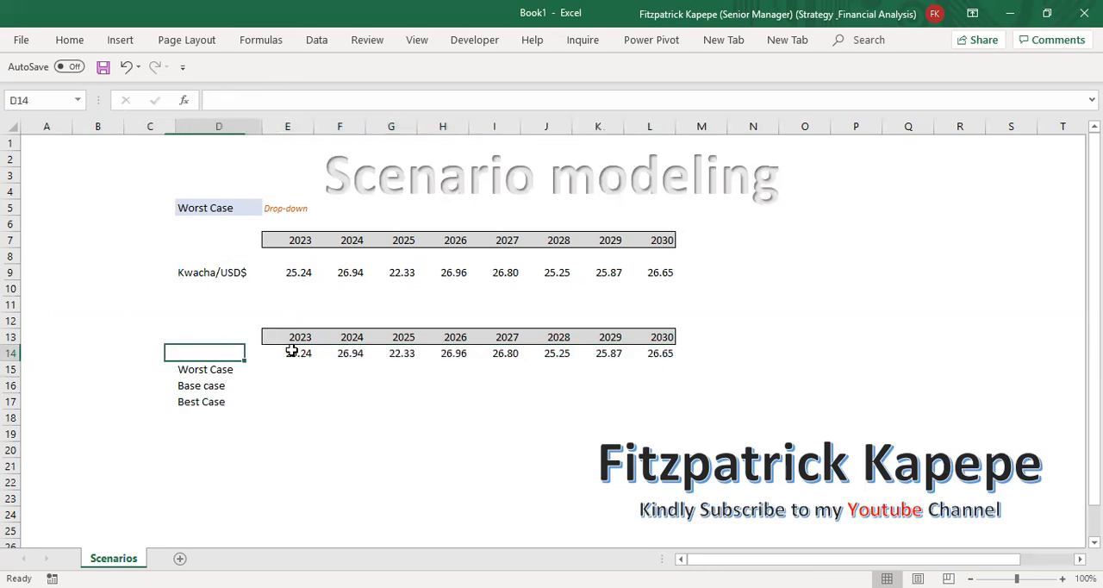
pyautogui.write('=')
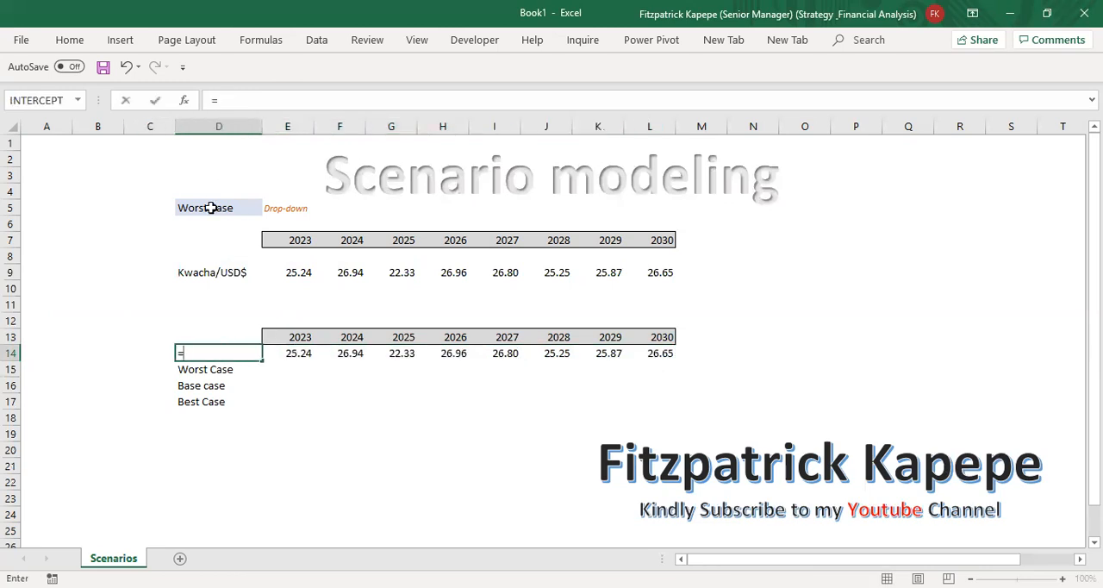
pyautogui.click(210, 208)
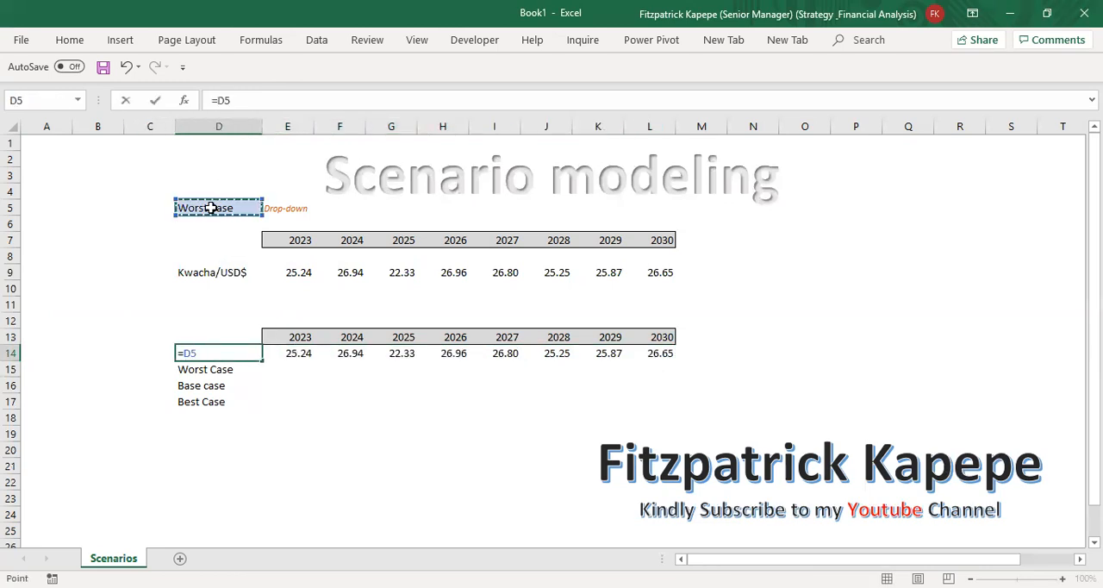
pyautogui.press('Return')
pyautogui.click(271, 388)
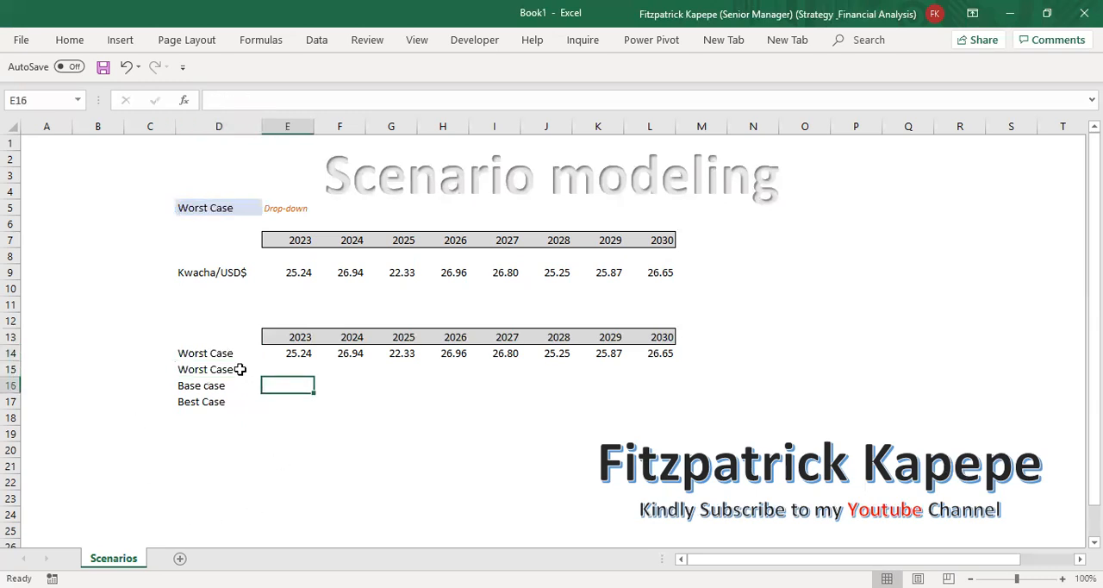
# Step: Create a what-if data table over D14:L17 with $D$5 as the column input cell
pyautogui.moveTo(194, 354); pyautogui.dragTo(646, 397)
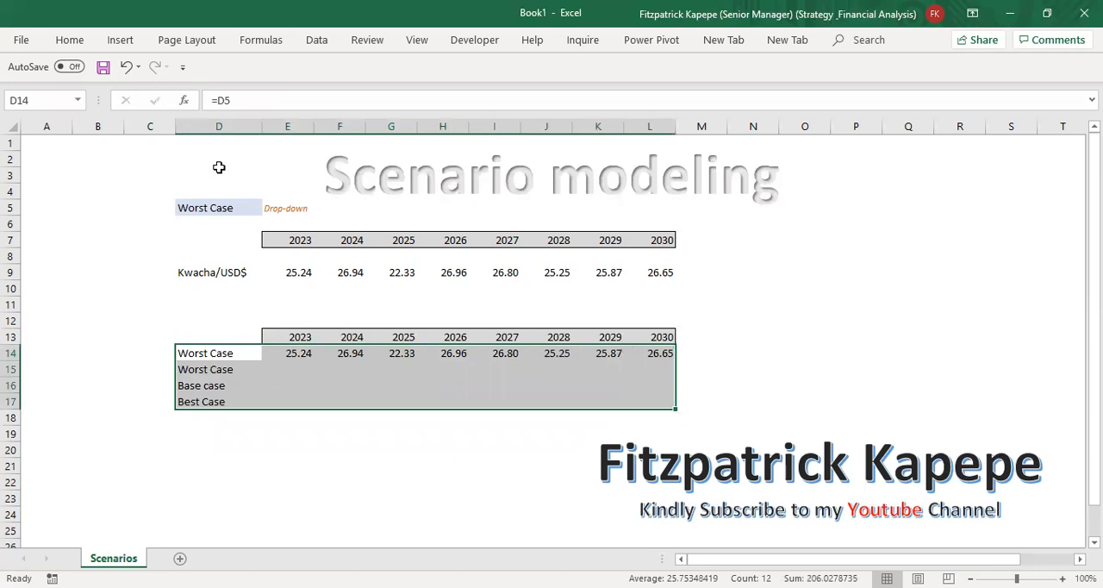
pyautogui.click(317, 42)
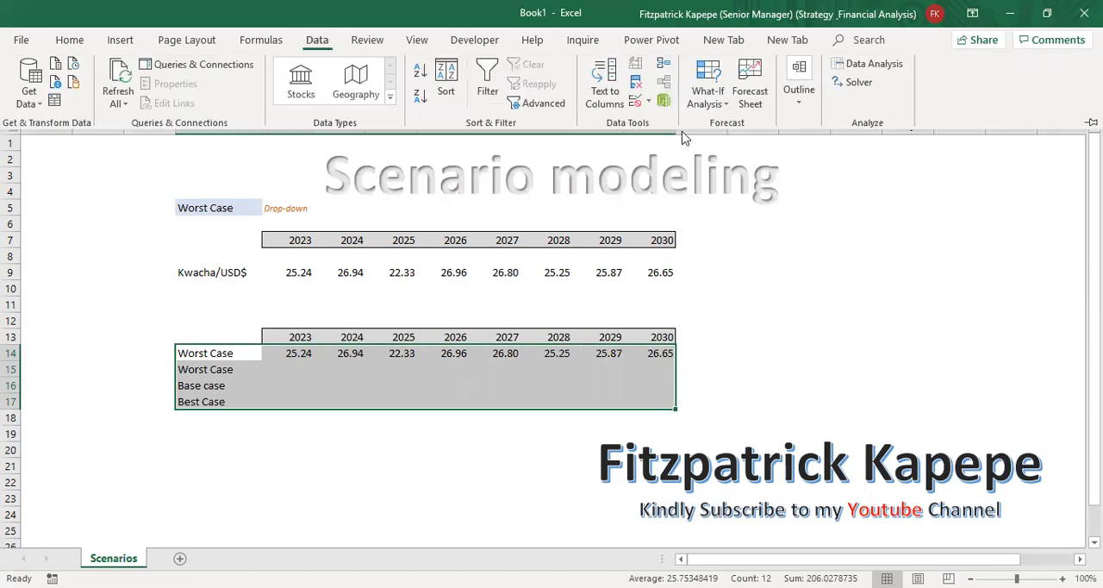
pyautogui.click(718, 104)
pyautogui.click(736, 165)
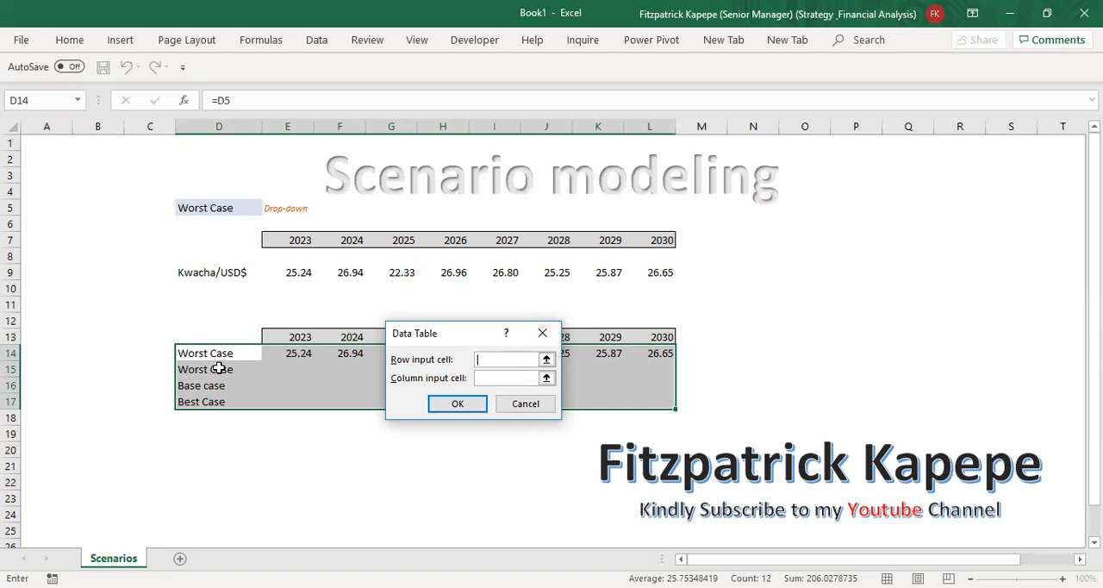
pyautogui.click(492, 380)
pyautogui.click(216, 208)
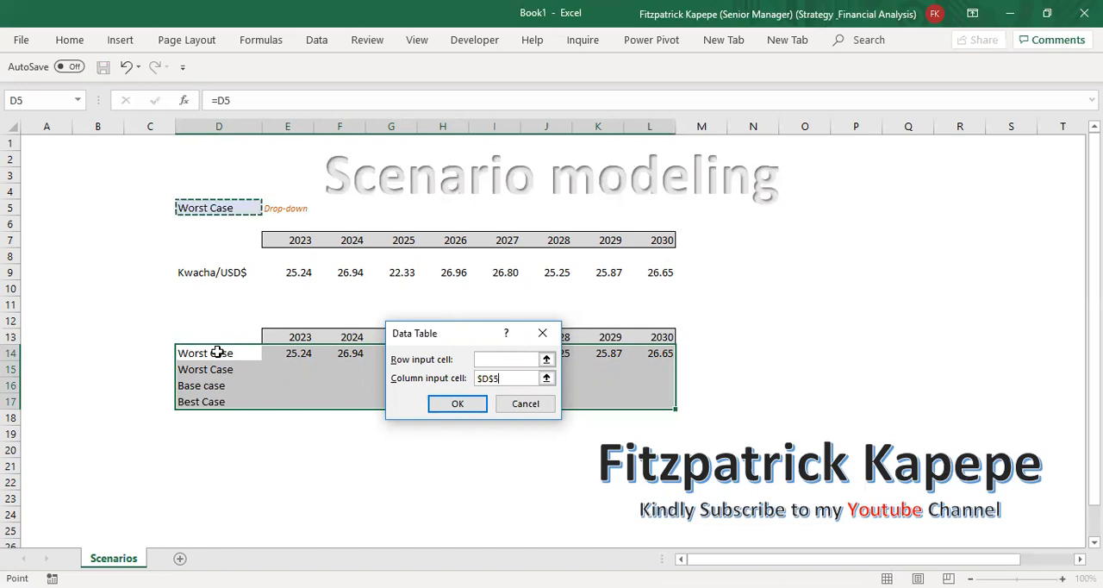
pyautogui.click(473, 403)
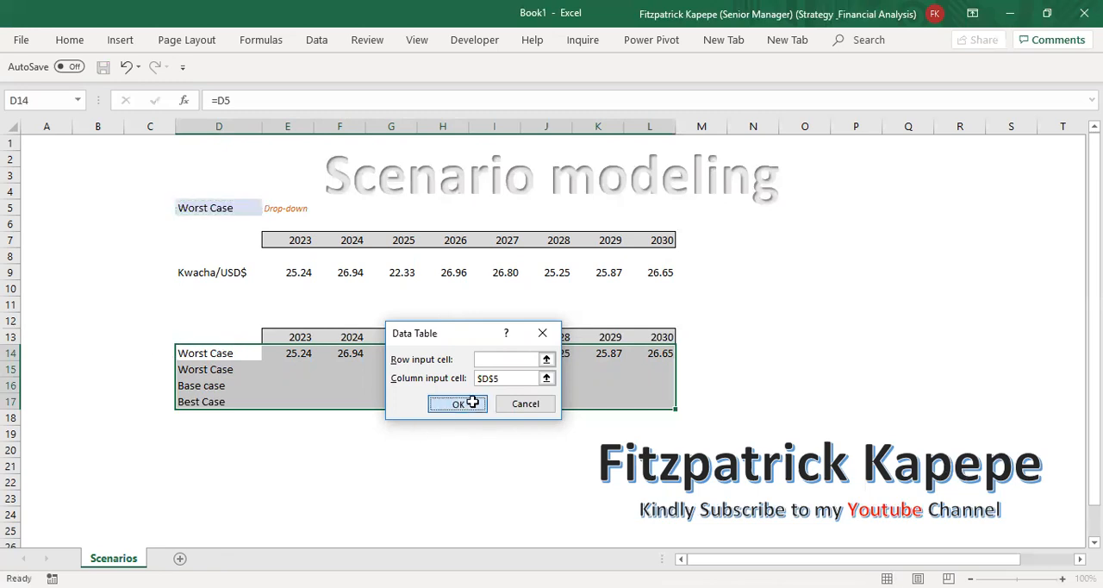
# Step: Hide the contents of D14:L14 by applying the custom number format ;;; to those cells
pyautogui.click(207, 362)
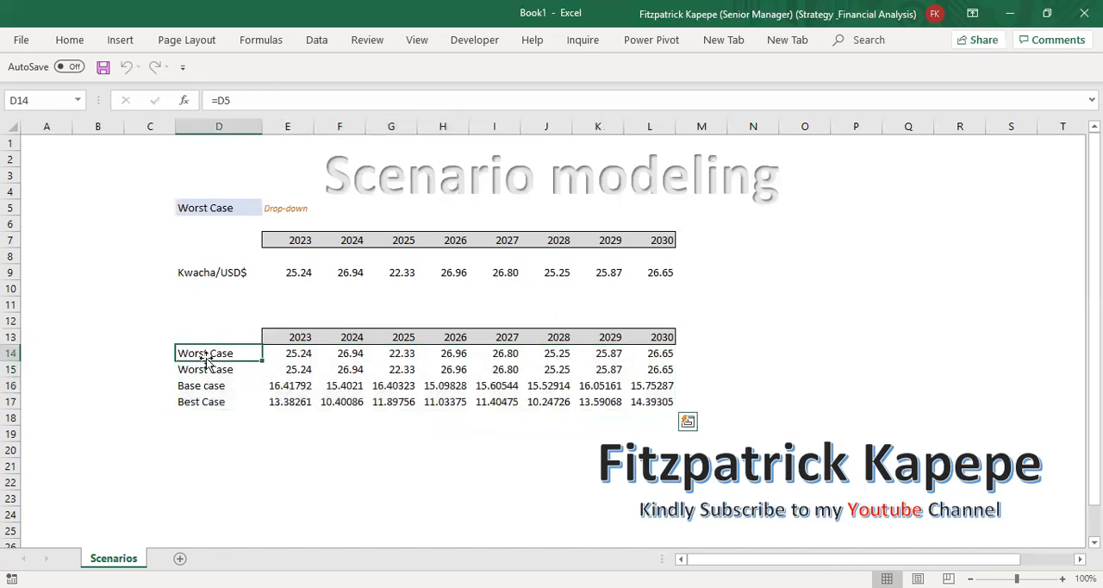
pyautogui.hotkey('shift', 'Right')
pyautogui.hotkey('shift', 'Right')
pyautogui.hotkey('shift', 'Right')
pyautogui.hotkey('shift', 'Right')
pyautogui.hotkey('shift', 'Right')
pyautogui.hotkey('shift', 'Right')
pyautogui.hotkey('shift', 'Right')
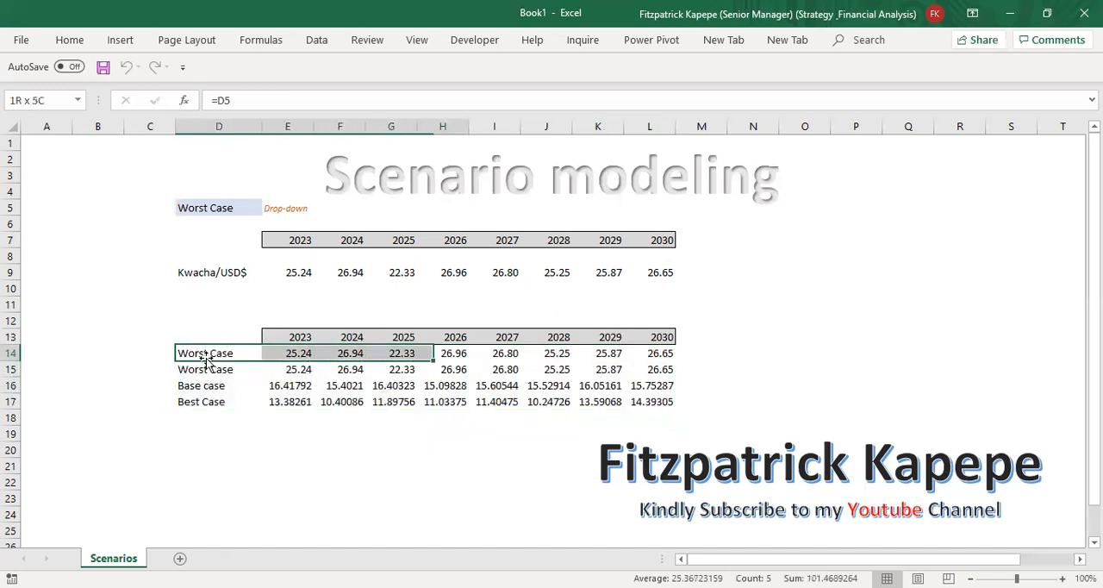
pyautogui.hotkey('shift', 'Right')
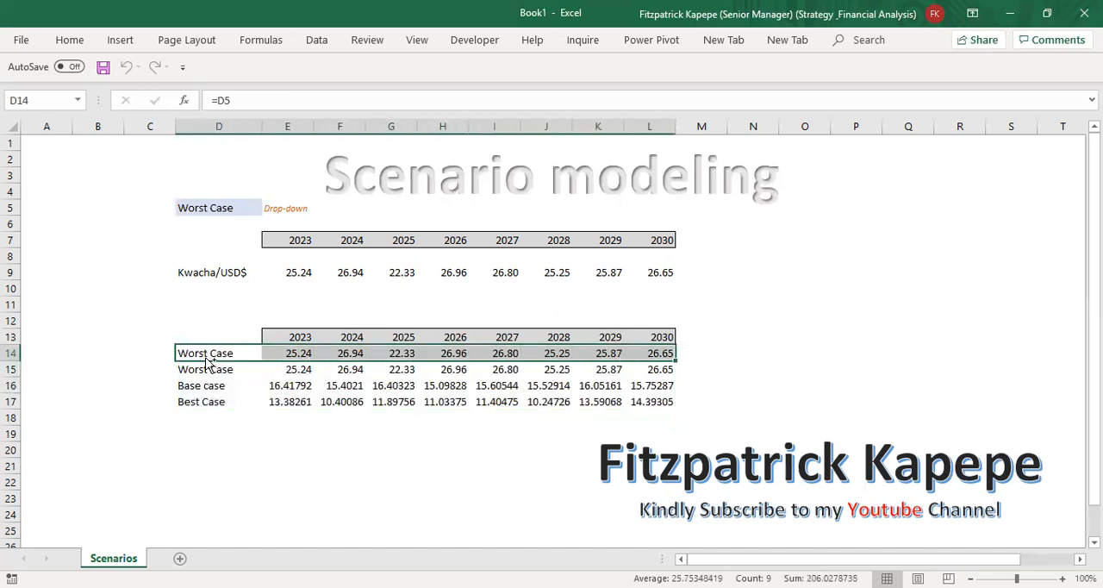
pyautogui.hotkey('ctrl', '1')
pyautogui.click(290, 215)
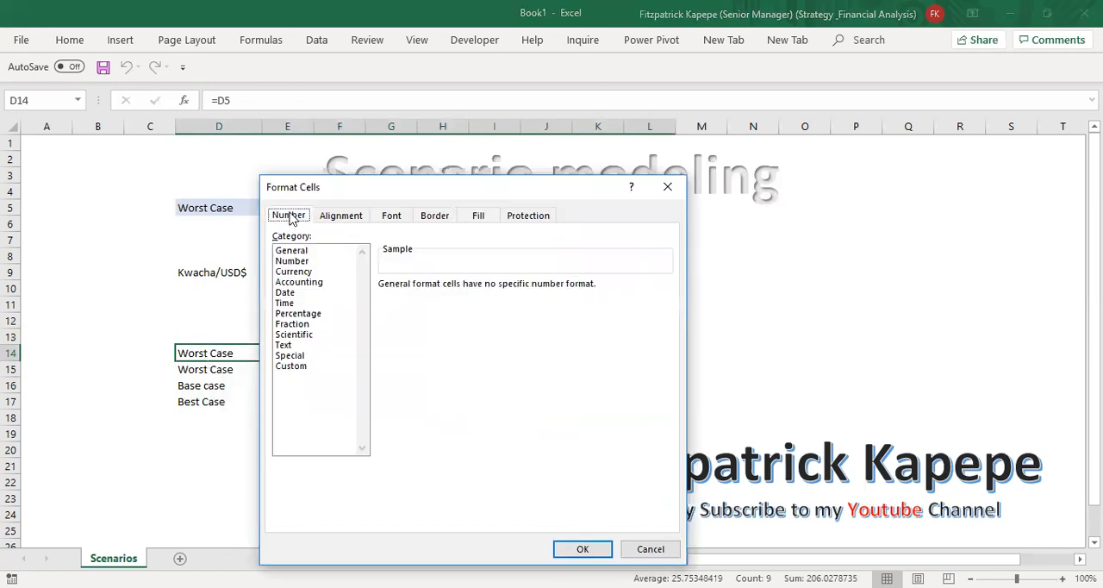
pyautogui.click(289, 368)
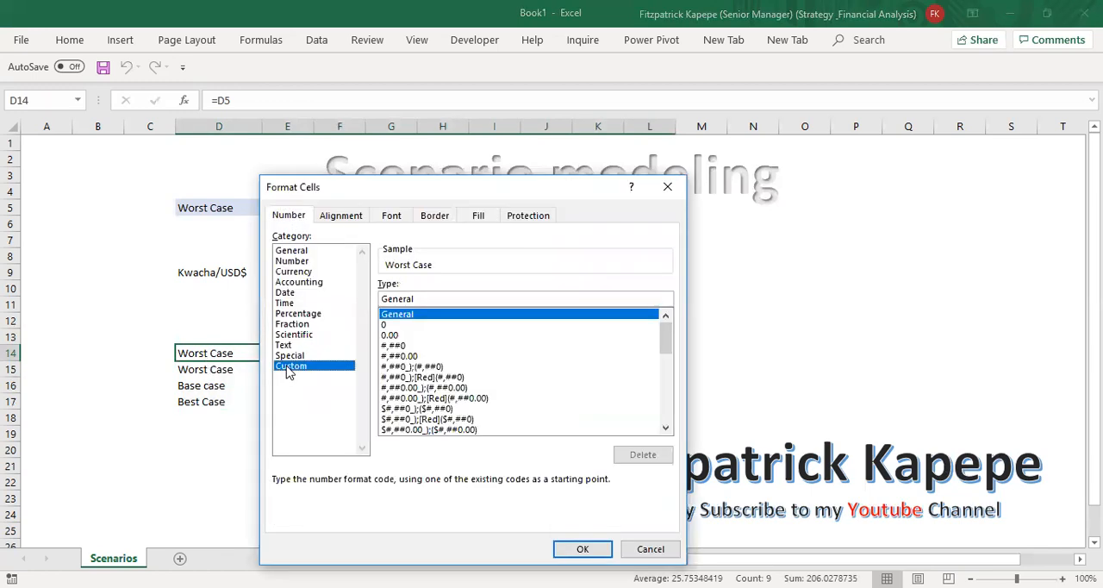
pyautogui.click(422, 299)
pyautogui.press('BackSpace')
pyautogui.press('BackSpace')
pyautogui.press('BackSpace')
pyautogui.press('BackSpace')
pyautogui.press('BackSpace')
pyautogui.press('BackSpace')
pyautogui.press('BackSpace')
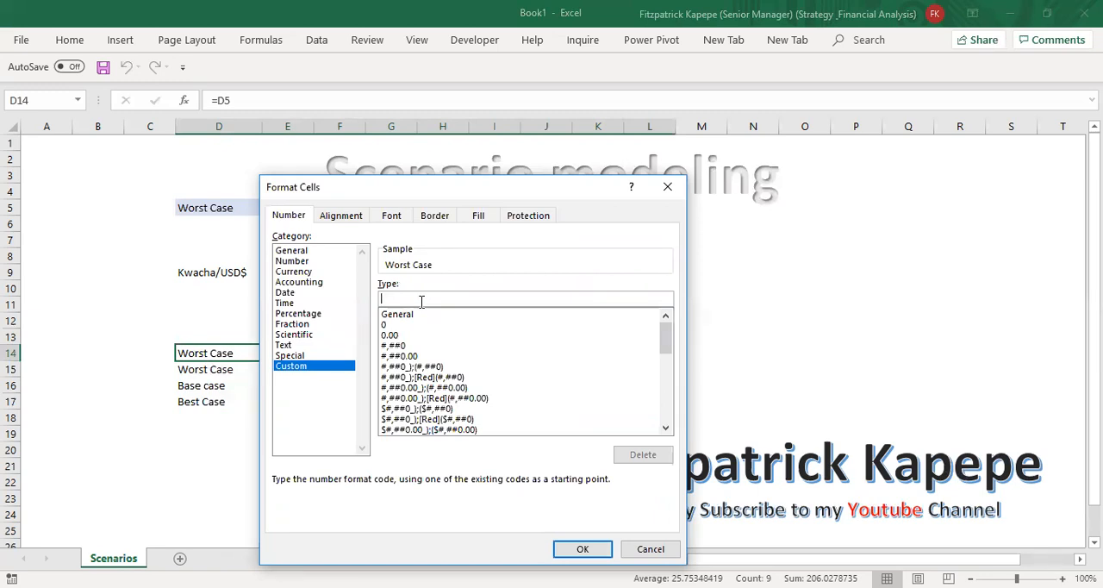
pyautogui.write(';;;')
pyautogui.click(583, 548)
pyautogui.click(230, 422)
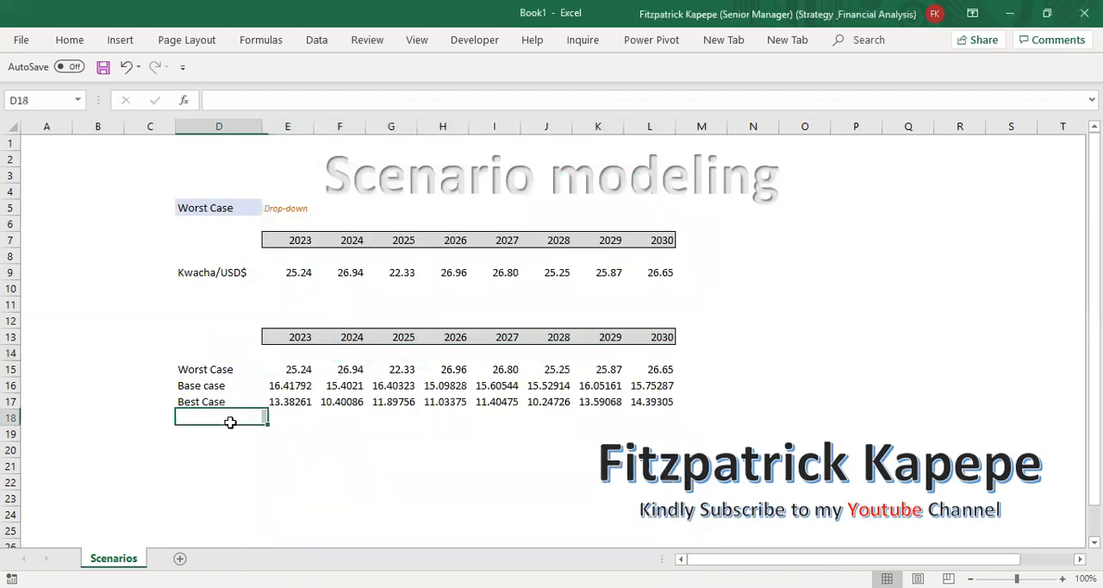
# Step: Set the height of row 14 to 6
pyautogui.click(12, 354)
pyautogui.rightClick(12, 355)
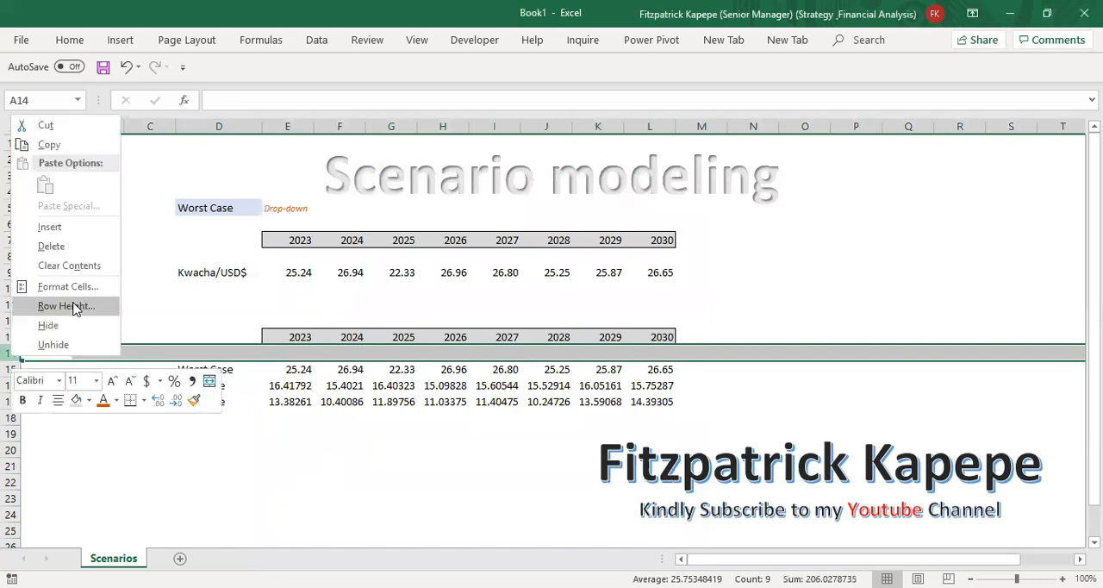
pyautogui.click(65, 306)
pyautogui.write('4')
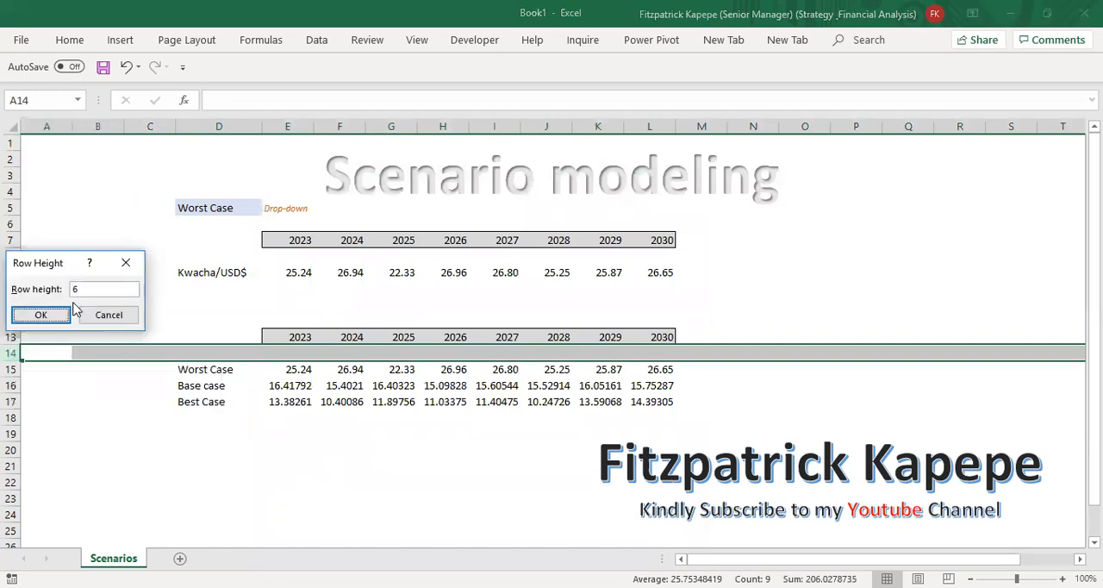
pyautogui.click(41, 316)
# Step: Format the base and best case rates in E16:L17 to show two decimal places
pyautogui.moveTo(281, 375); pyautogui.dragTo(660, 392)
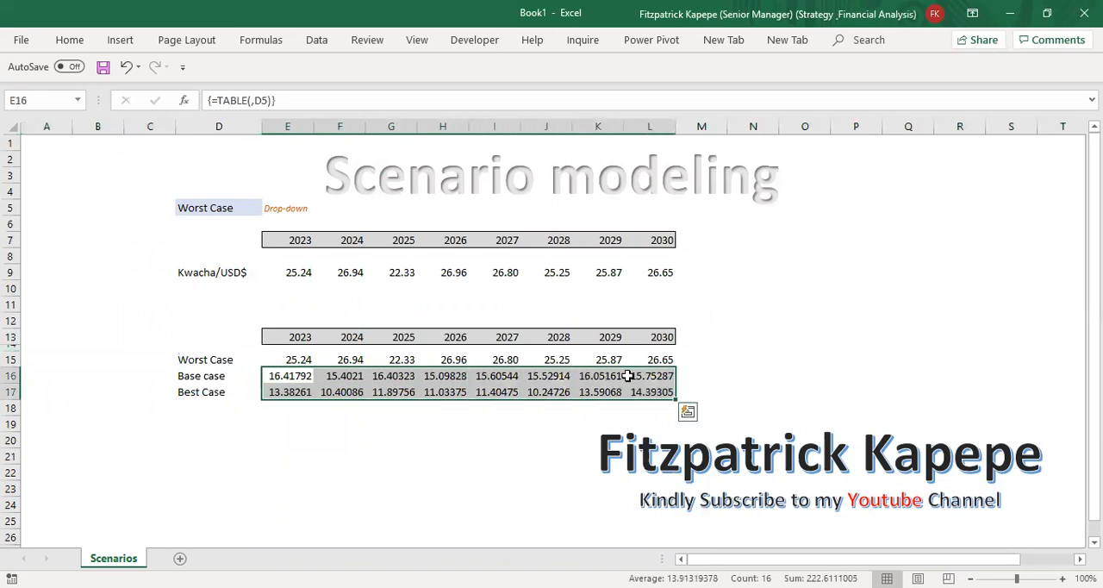
pyautogui.click(810, 400)
pyautogui.click(316, 437)
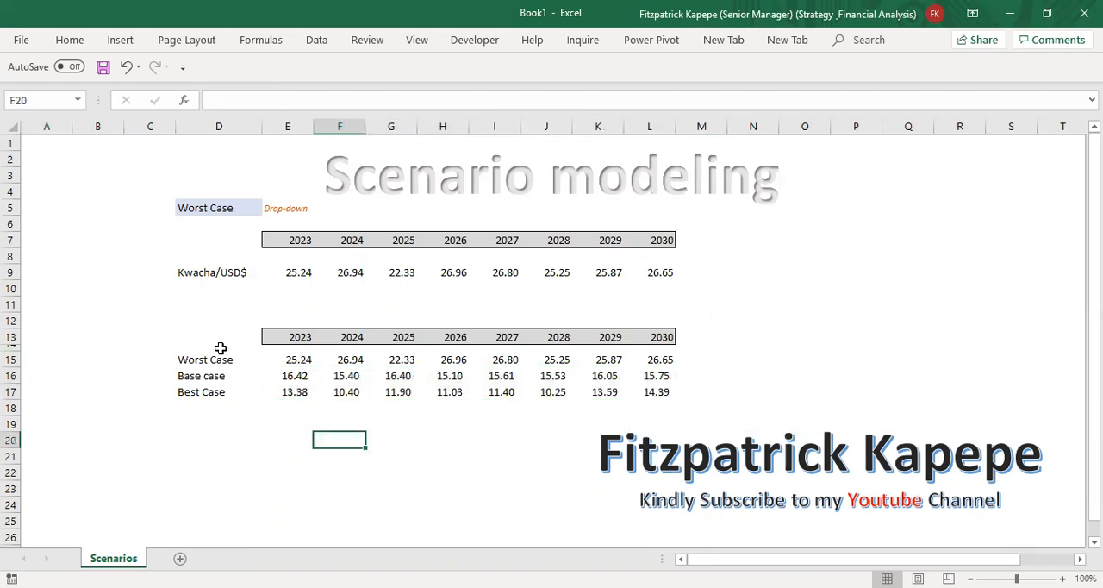
# Step: Insert a clustered column chart from D15:L17 and move it below the Kwacha/USD$ row
pyautogui.click(195, 356)
pyautogui.moveTo(456, 382); pyautogui.dragTo(651, 390)
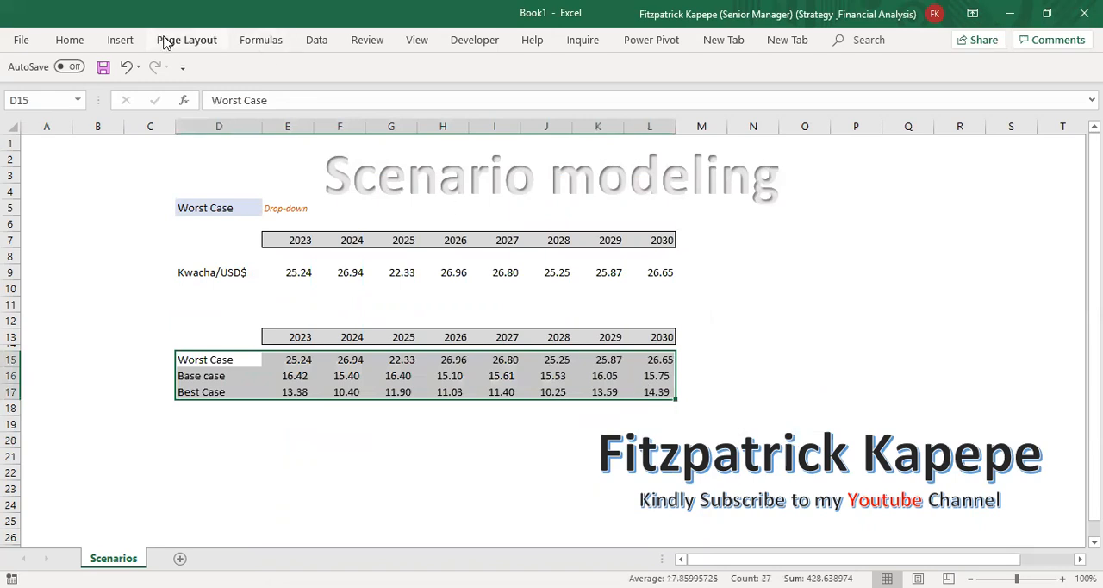
pyautogui.click(120, 41)
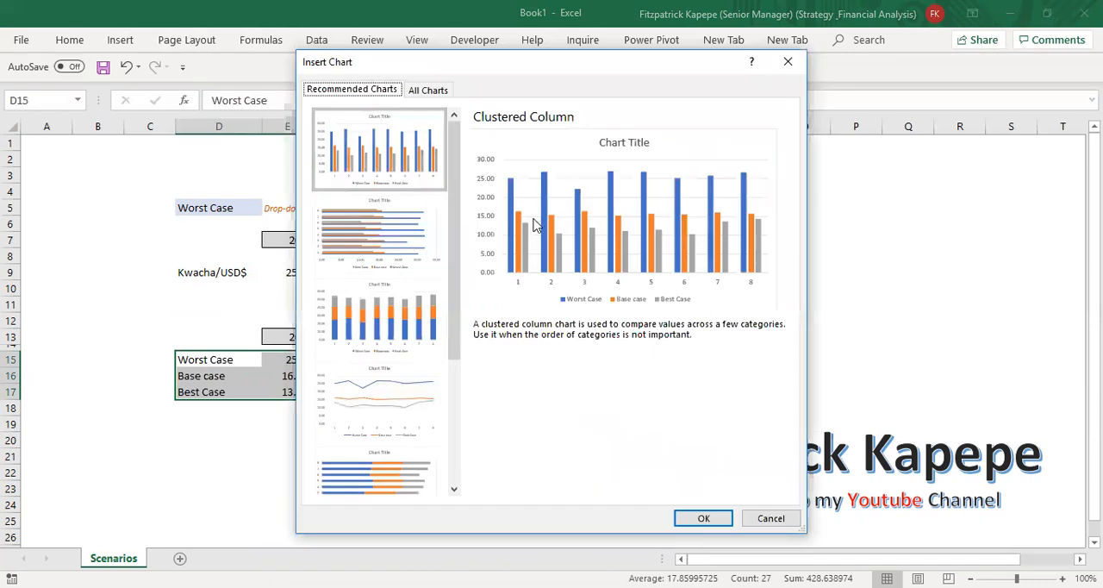
pyautogui.click(690, 512)
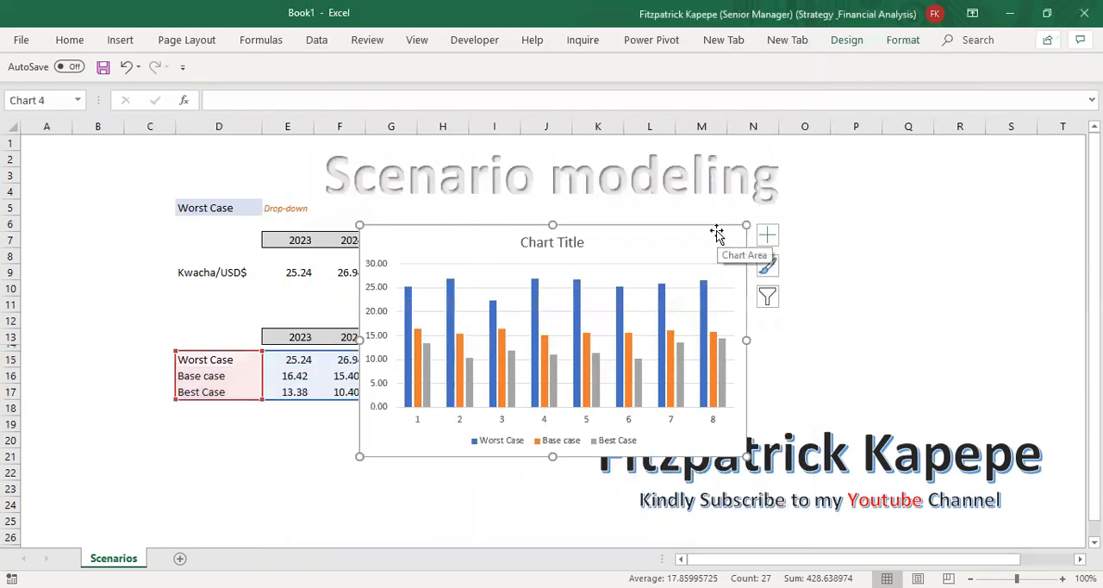
pyautogui.moveTo(627, 268); pyautogui.dragTo(561, 306)
# Step: Change the chart title to "Case Scenarios"
pyautogui.click(424, 318)
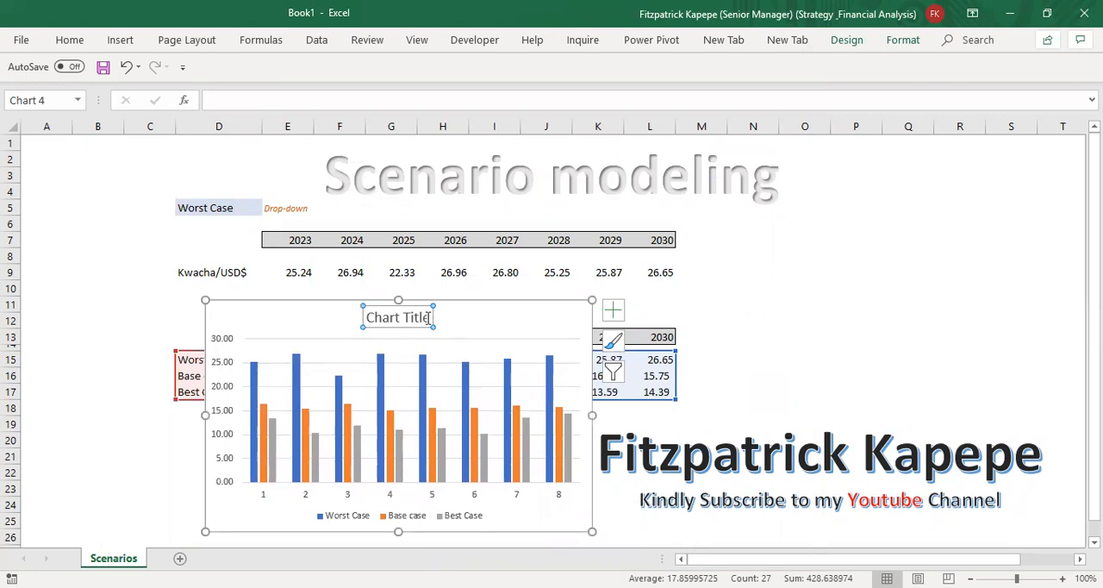
pyautogui.click(429, 317)
pyautogui.press('BackSpace')
pyautogui.press('BackSpace')
pyautogui.press('BackSpace')
pyautogui.press('BackSpace')
pyautogui.press('BackSpace')
pyautogui.press('BackSpace')
pyautogui.press('BackSpace')
pyautogui.press('BackSpace')
pyautogui.press('BackSpace')
pyautogui.press('BackSpace')
pyautogui.press('BackSpace')
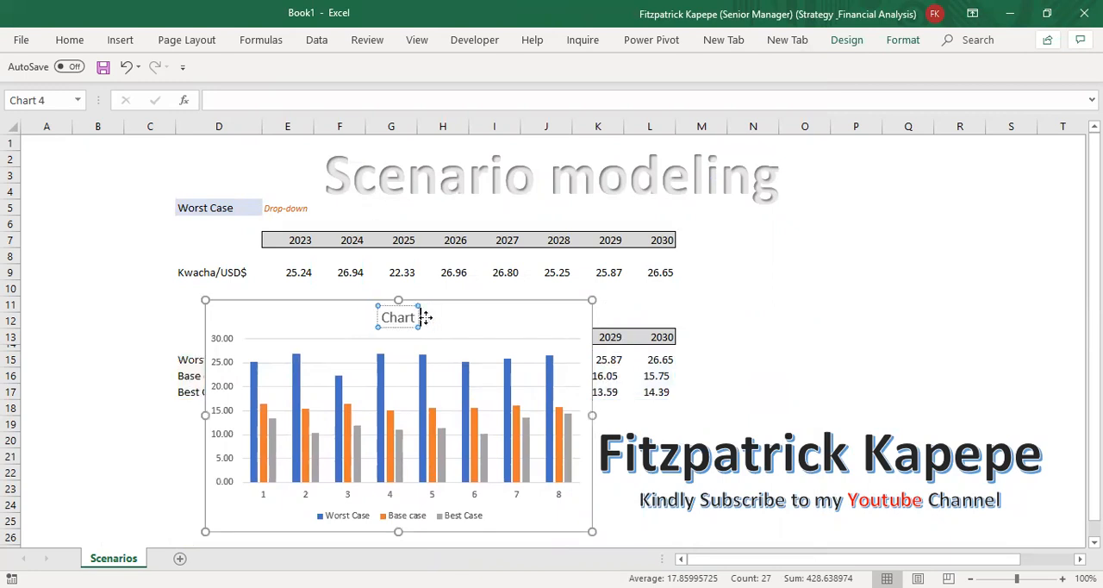
pyautogui.write('Case')
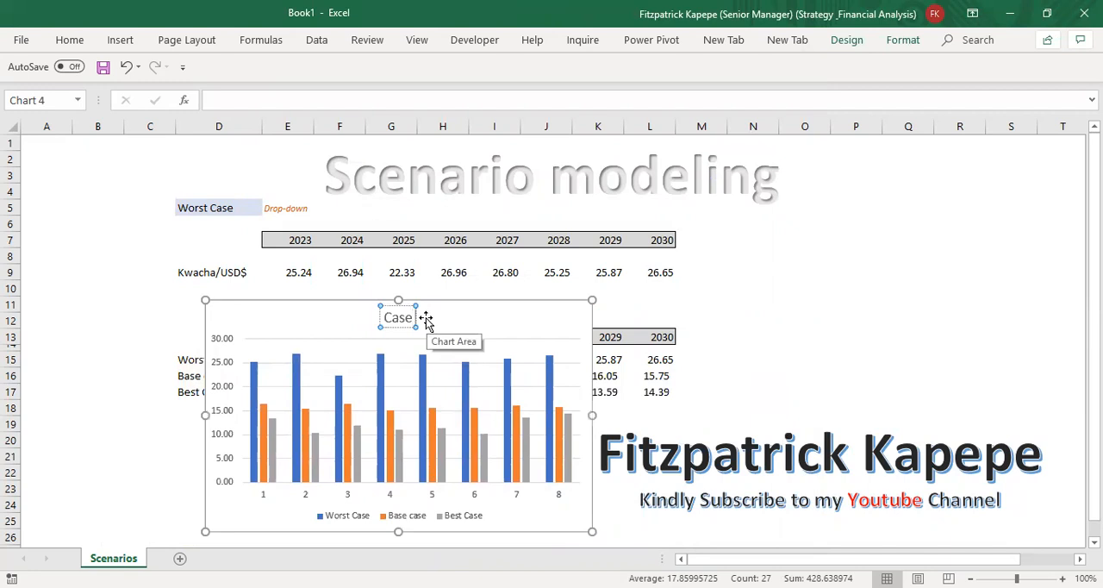
pyautogui.write(' Sce')
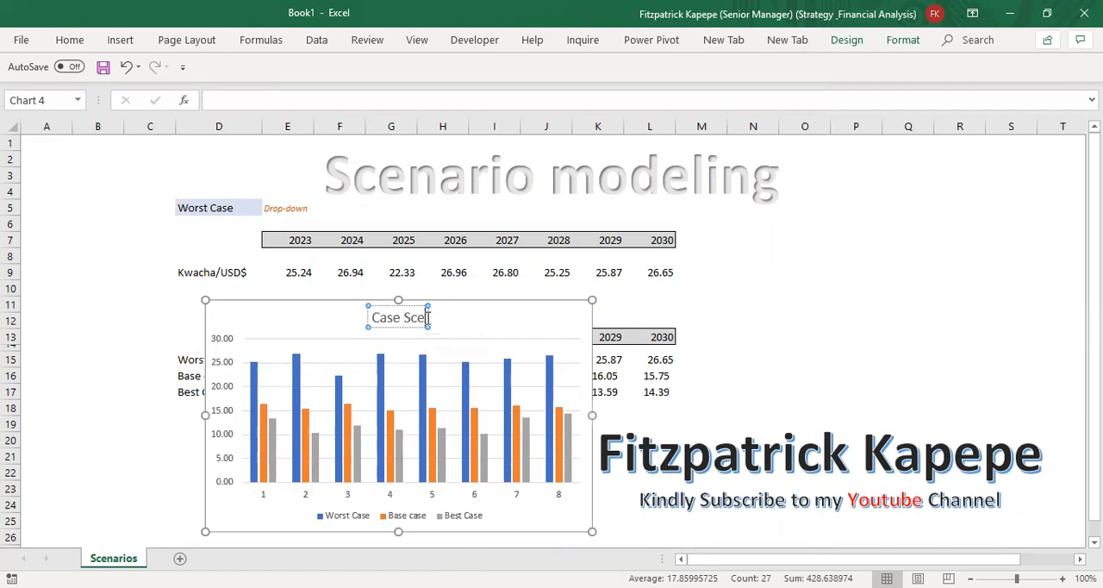
pyautogui.write('narios')
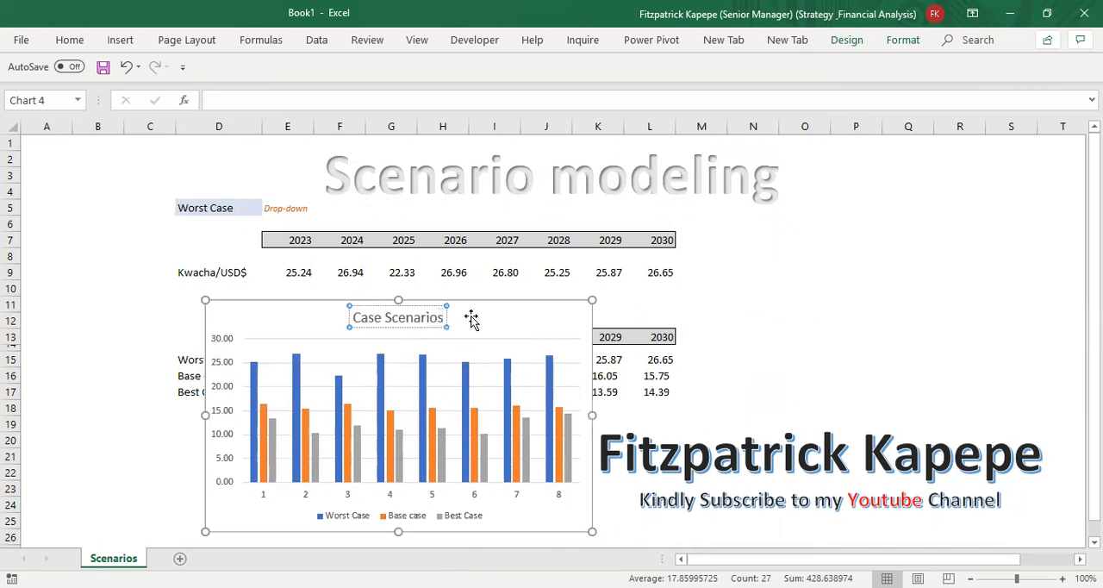
pyautogui.click(500, 312)
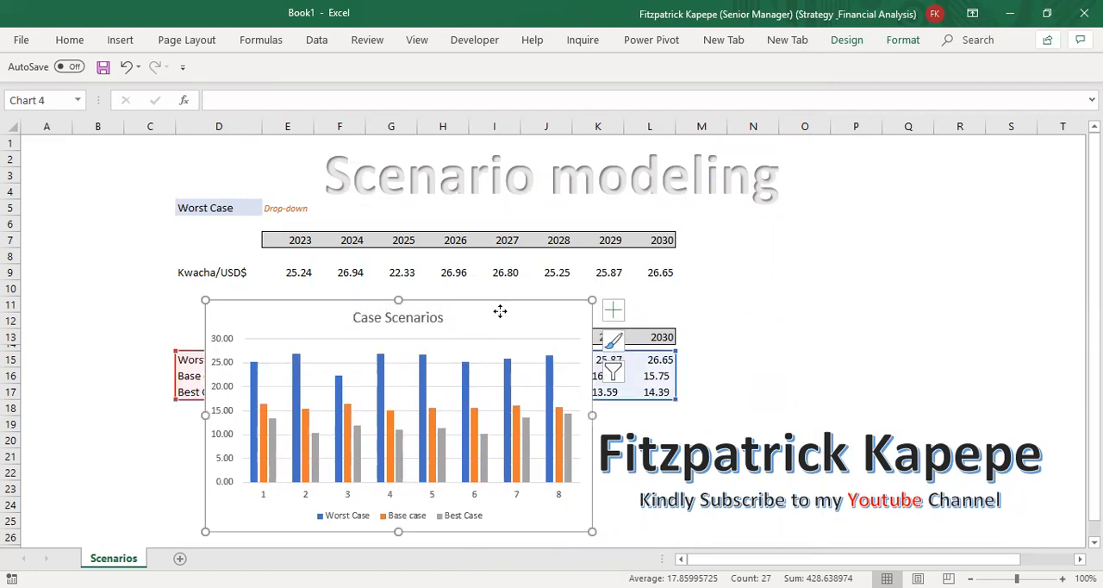
# Step: Use the years in E7:L7 as the chart's horizontal axis labels and widen the chart slightly
pyautogui.rightClick(500, 312)
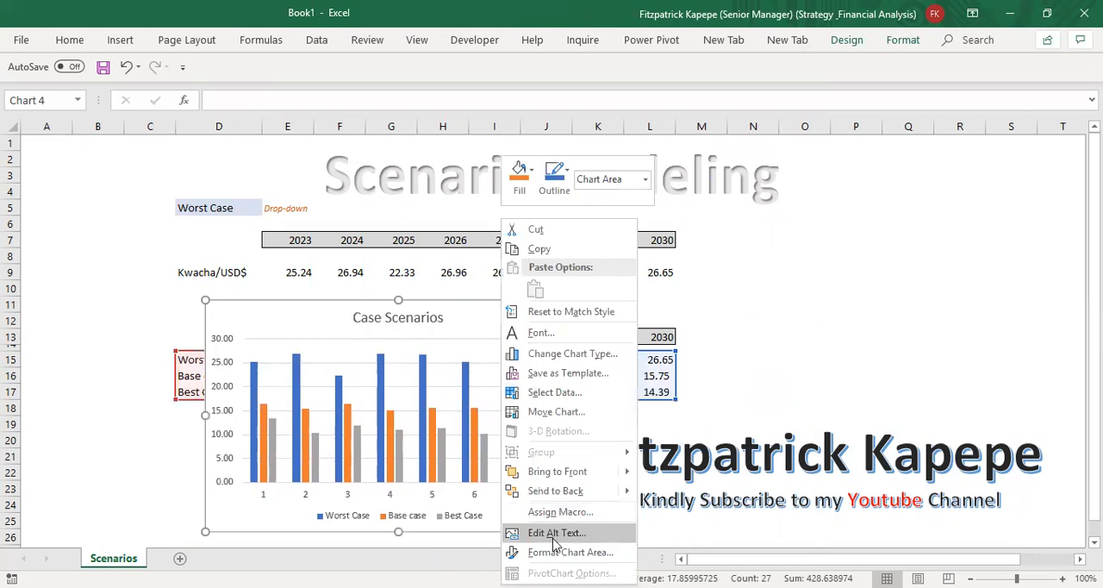
pyautogui.click(562, 396)
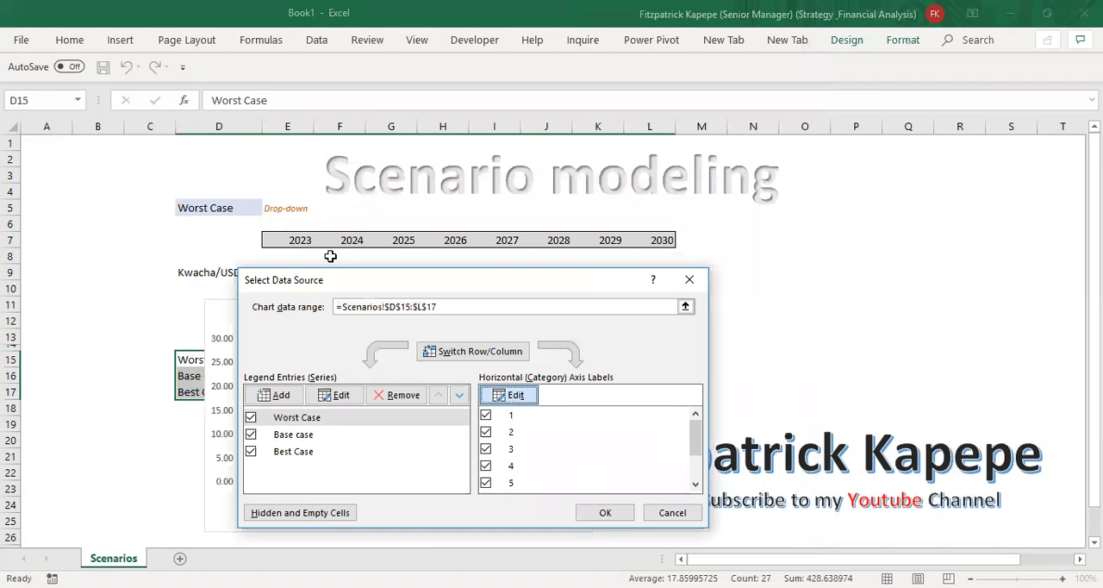
pyautogui.click(305, 238)
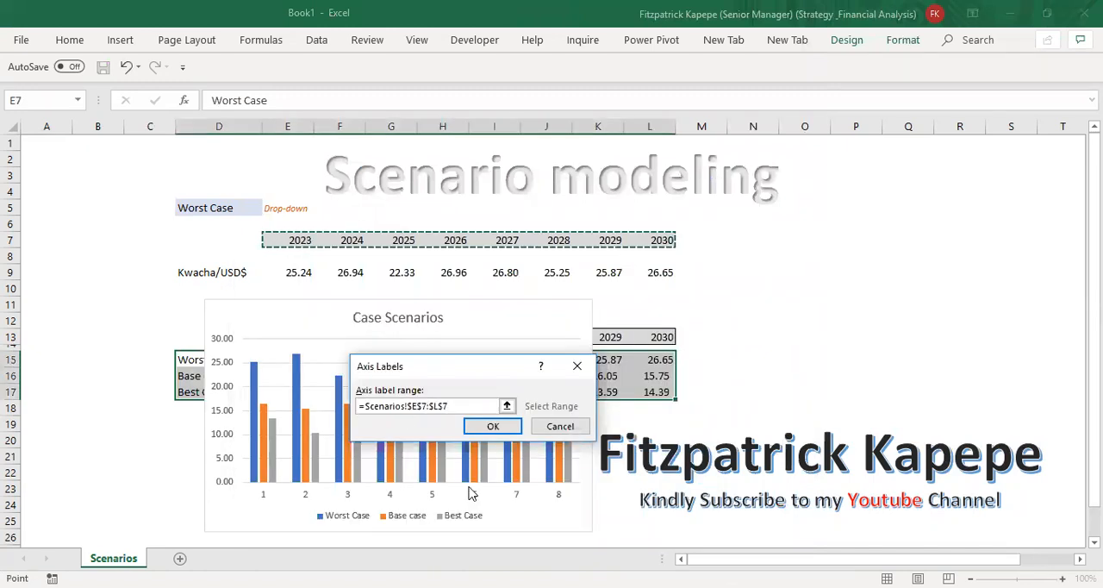
pyautogui.click(501, 429)
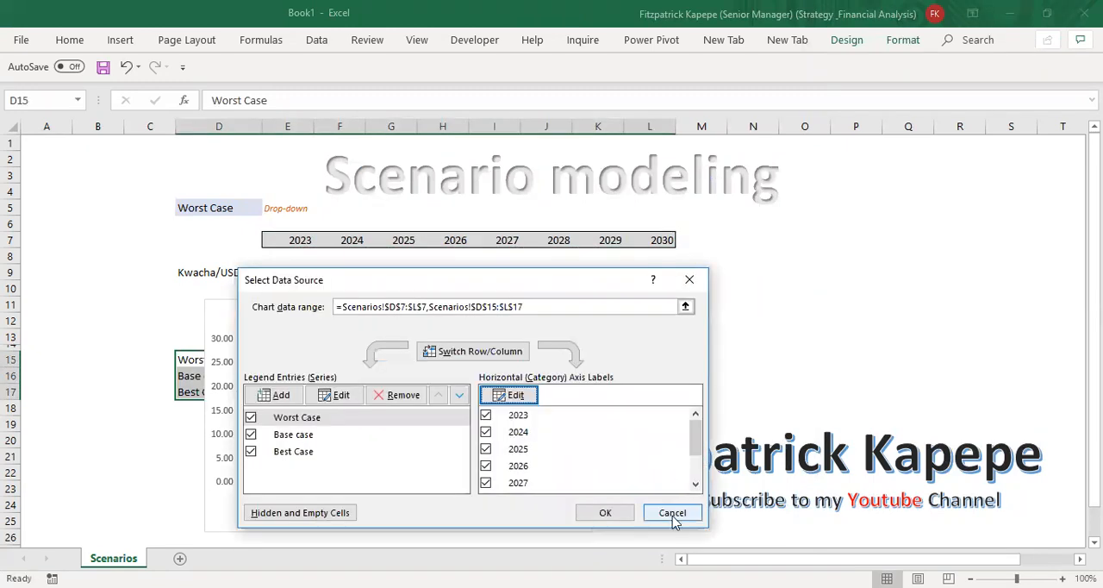
pyautogui.click(599, 513)
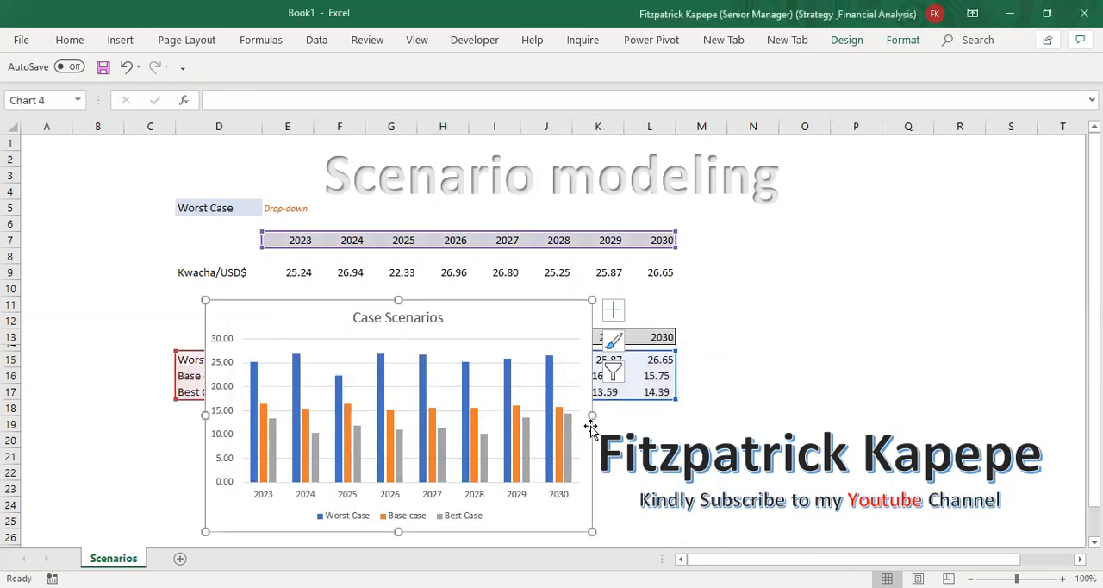
pyautogui.moveTo(592, 416); pyautogui.dragTo(629, 416)
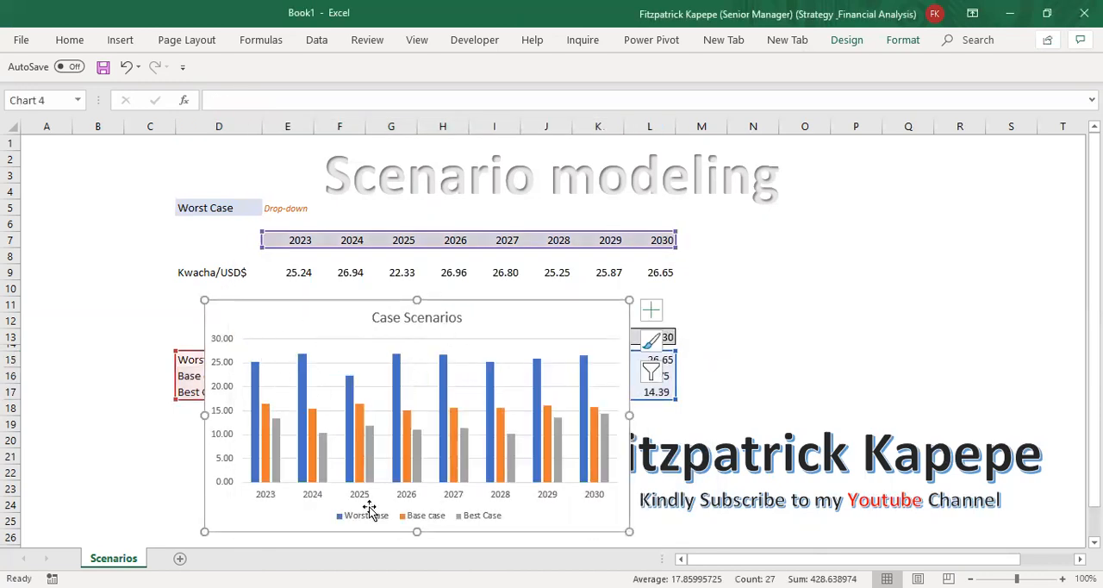
# Step: Add a primary vertical axis title to the Case Scenarios chart
pyautogui.click(231, 366)
pyautogui.click(473, 338)
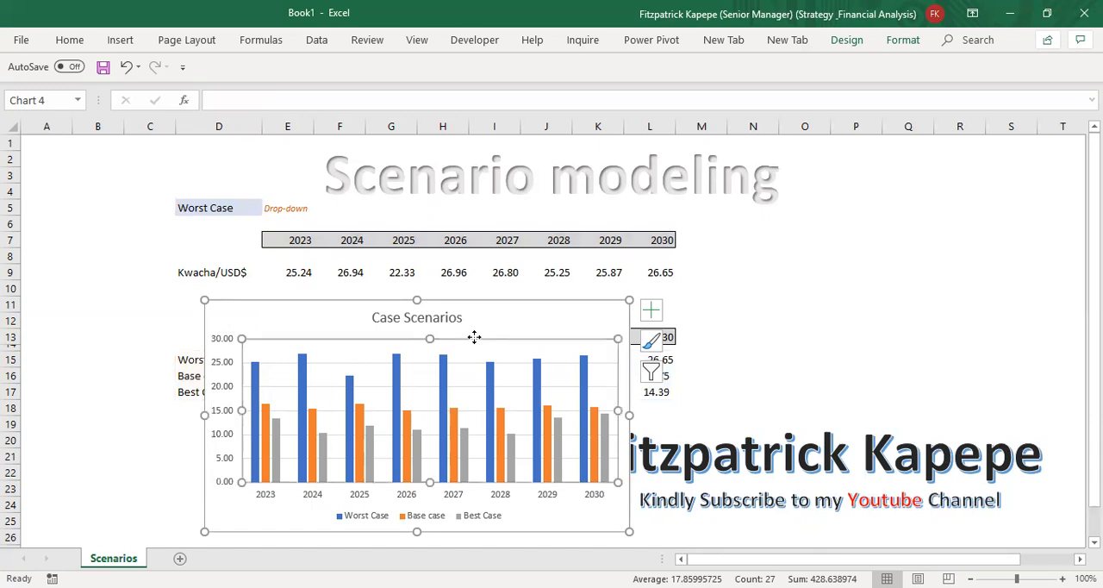
pyautogui.click(852, 41)
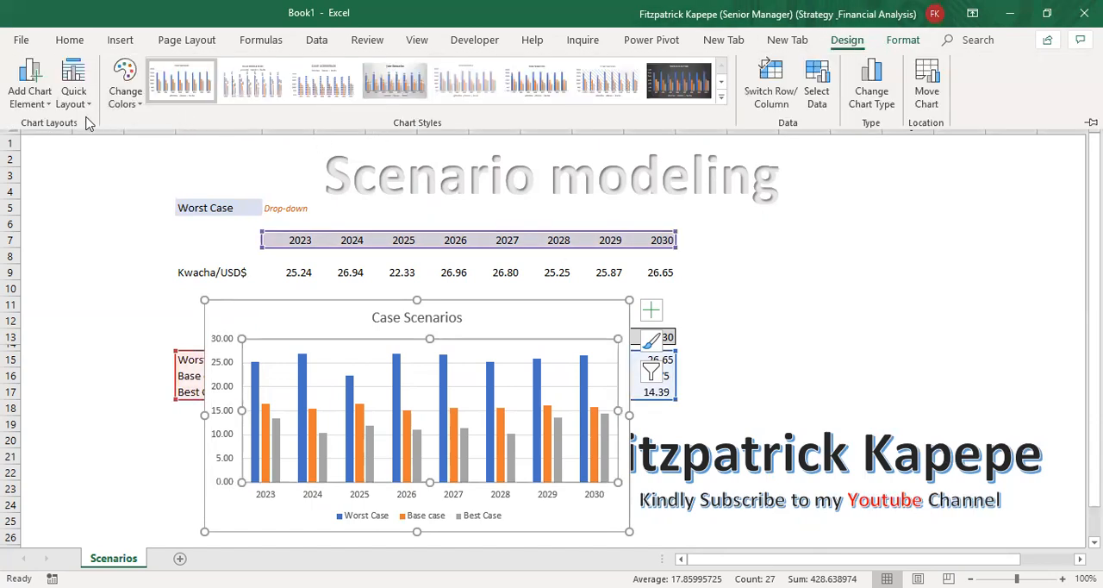
pyautogui.click(44, 102)
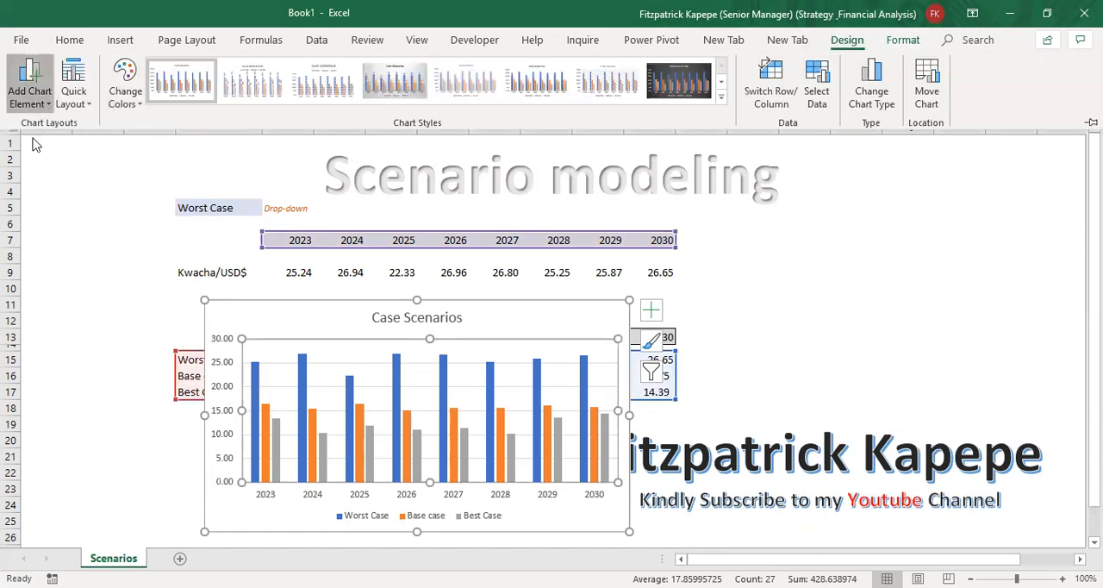
pyautogui.moveTo(69, 147)
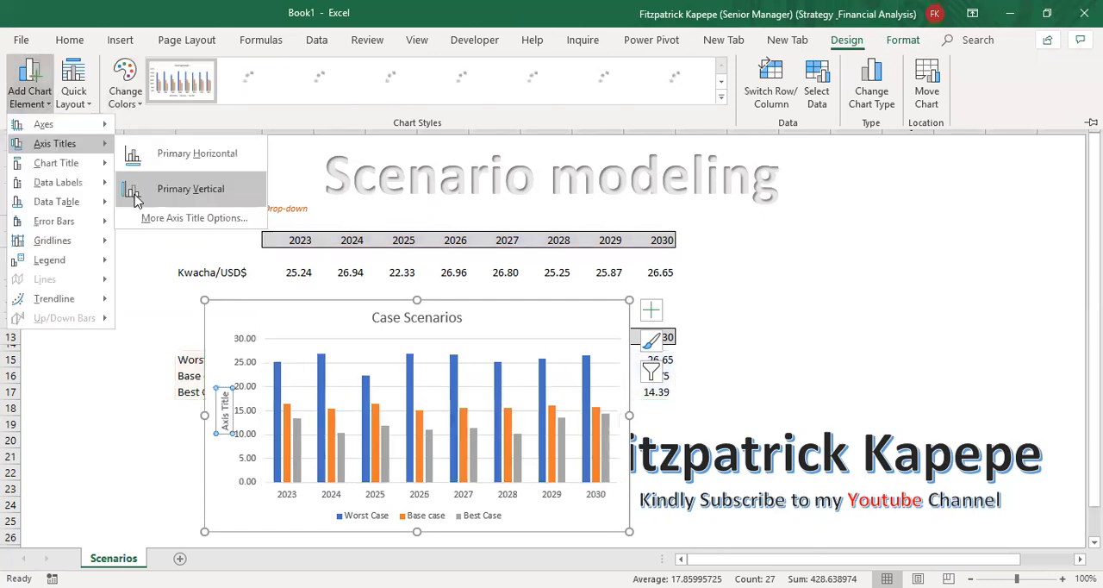
pyautogui.click(135, 198)
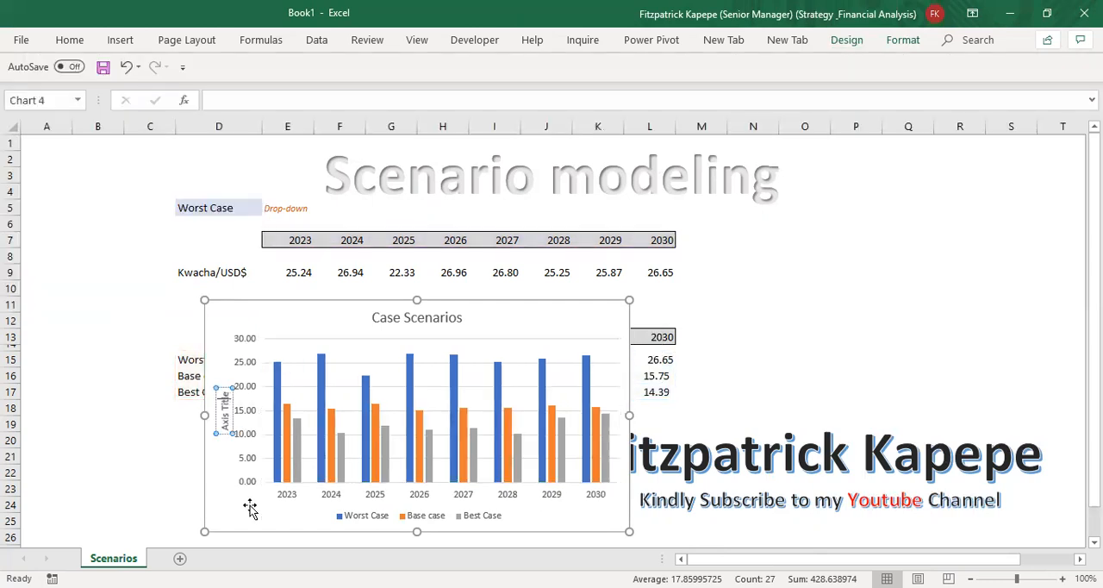
# Step: Replace the placeholder text of the vertical axis title with "fx: Kwacha/US$"
pyautogui.press('BackSpace')
pyautogui.press('BackSpace')
pyautogui.press('BackSpace')
pyautogui.press('BackSpace')
pyautogui.press('BackSpace')
pyautogui.press('BackSpace')
pyautogui.press('BackSpace')
pyautogui.press('BackSpace')
pyautogui.press('BackSpace')
pyautogui.press('BackSpace')
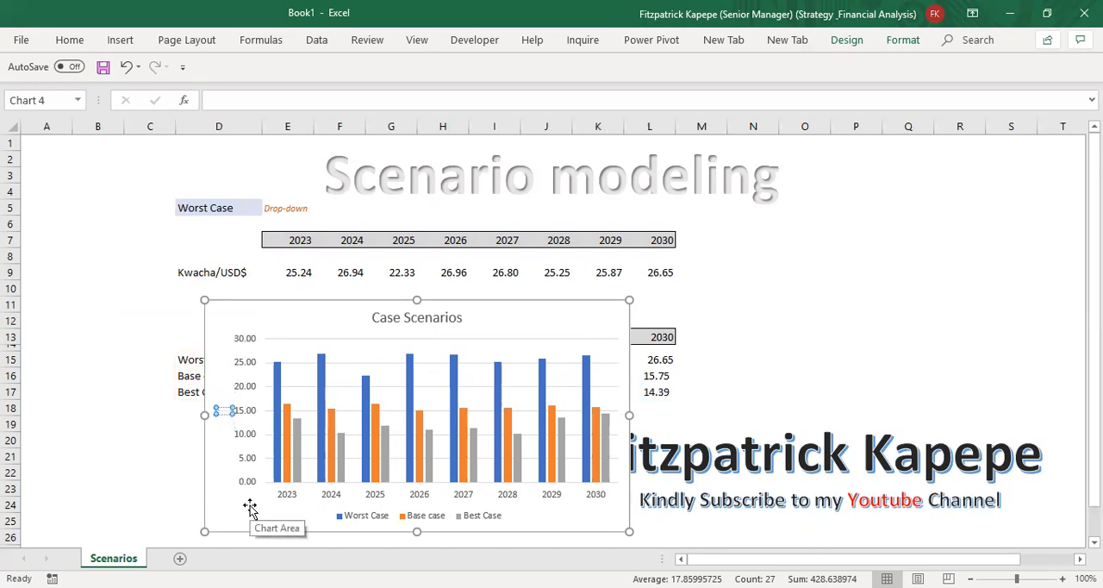
pyautogui.write('fx: Kwacha/US$')
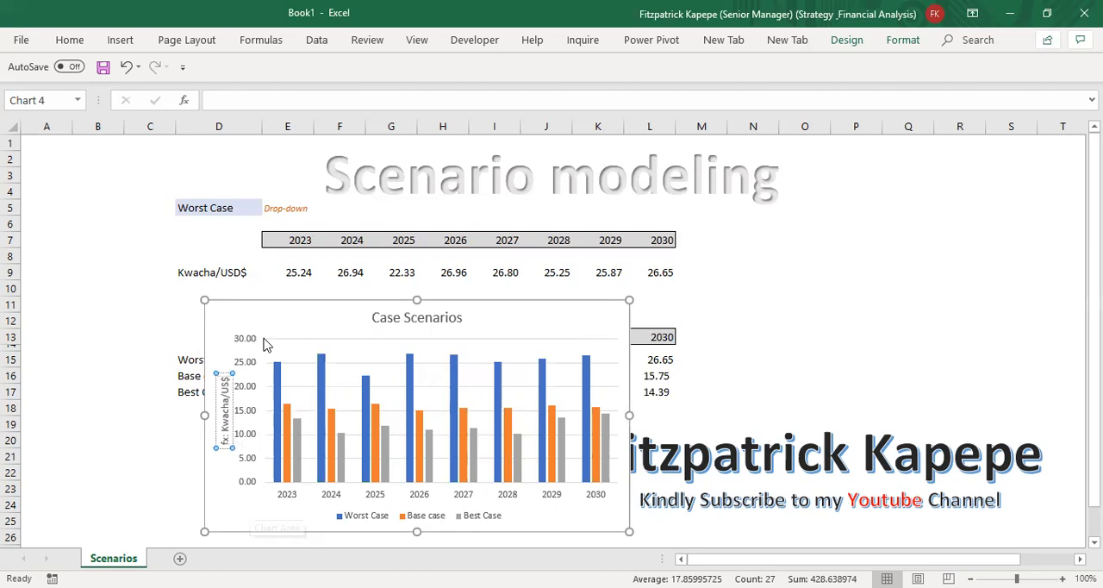
pyautogui.click(289, 314)
pyautogui.click(247, 362)
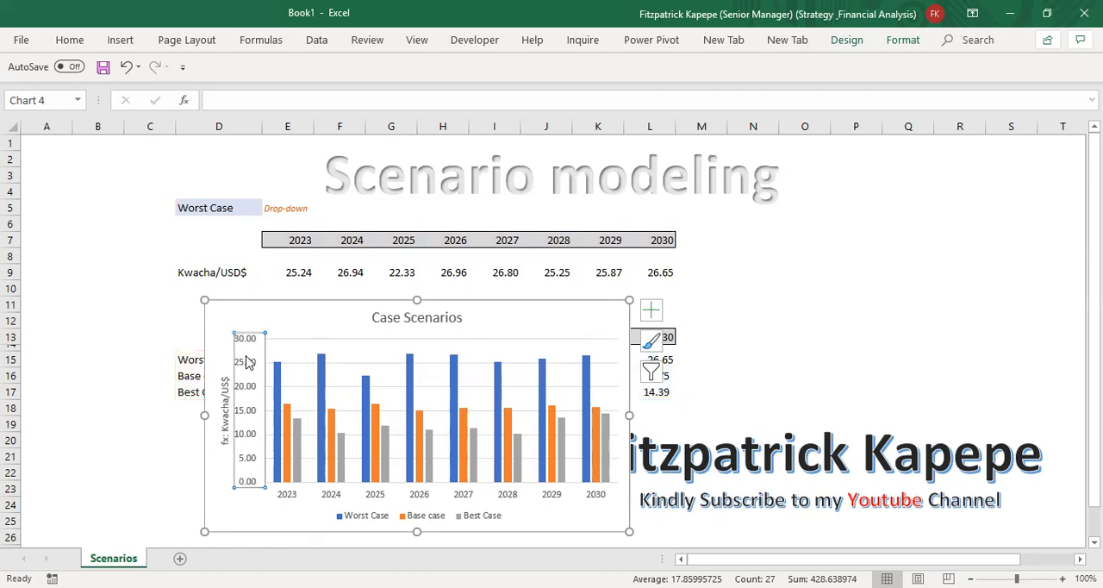
# Step: Set the major tick marks of the chart's vertical axis to Outside
pyautogui.doubleClick(247, 362)
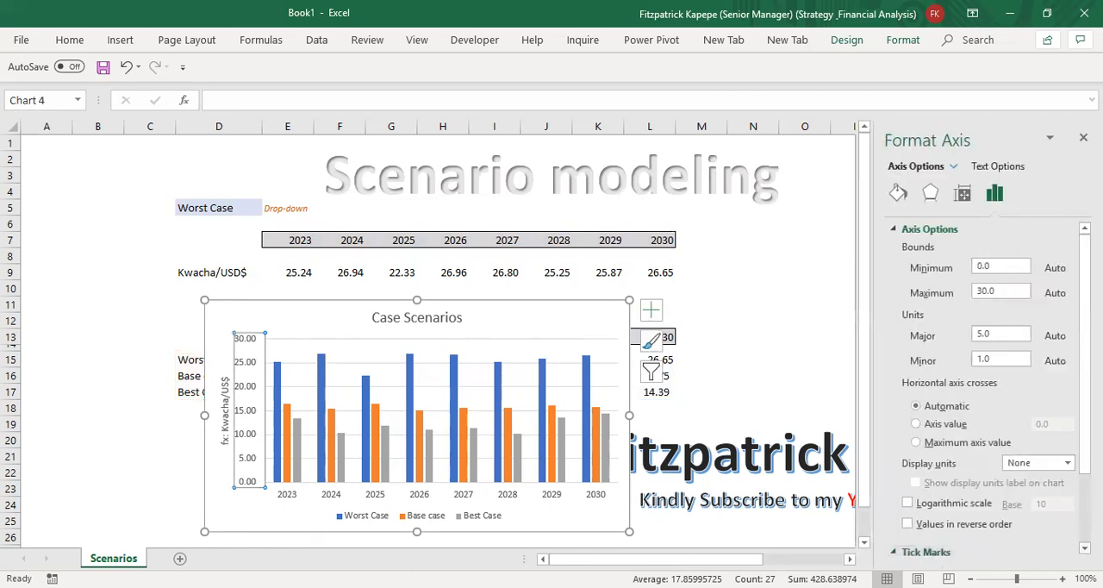
pyautogui.click(997, 553)
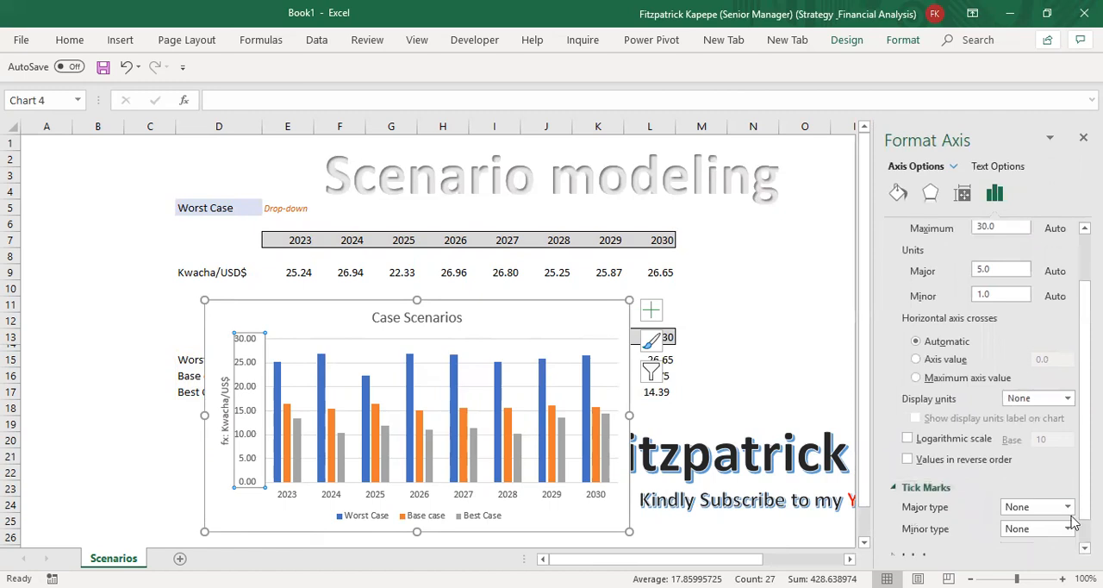
pyautogui.click(1068, 506)
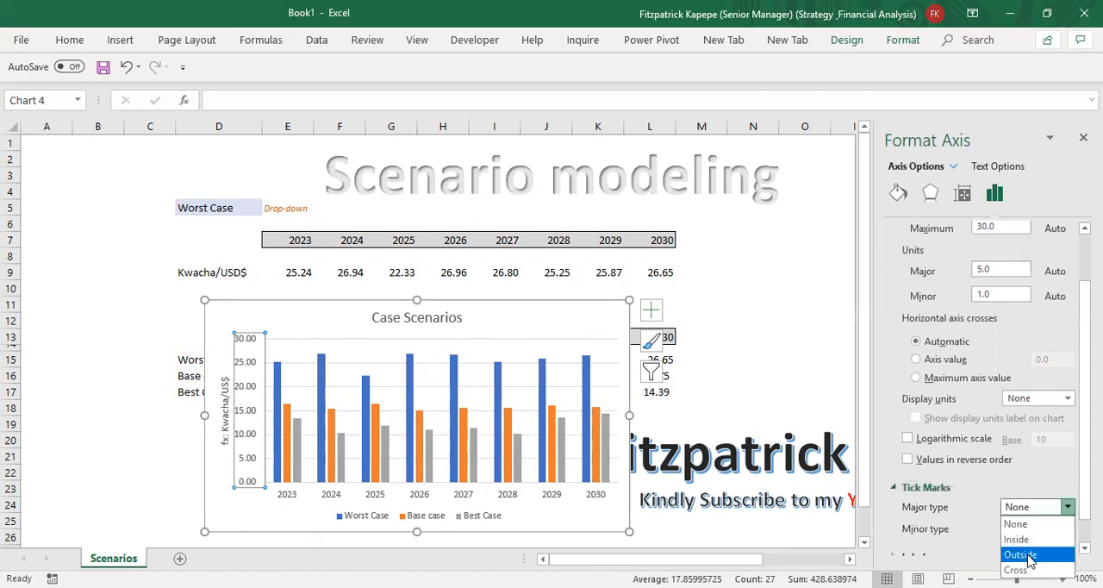
pyautogui.click(1028, 556)
# Step: Fill the chart area of the Case Scenarios chart with black
pyautogui.click(558, 307)
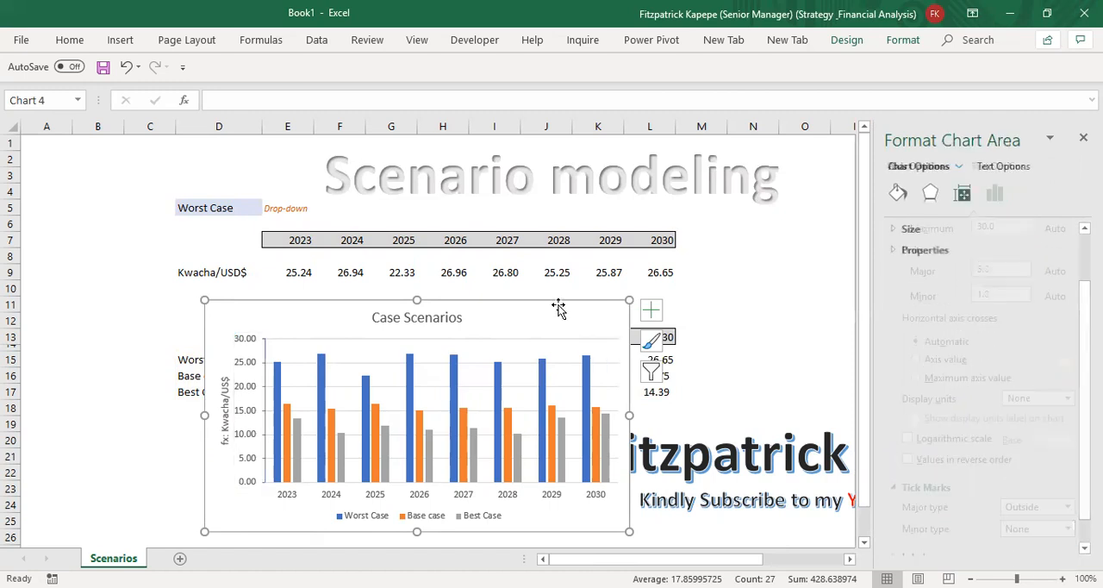
pyautogui.rightClick(558, 304)
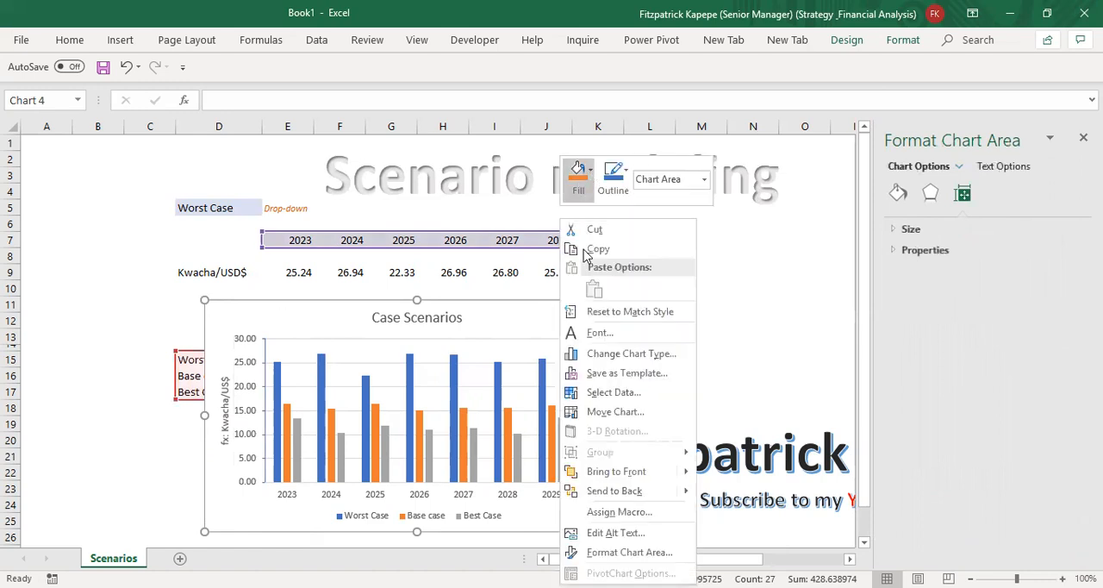
pyautogui.click(534, 316)
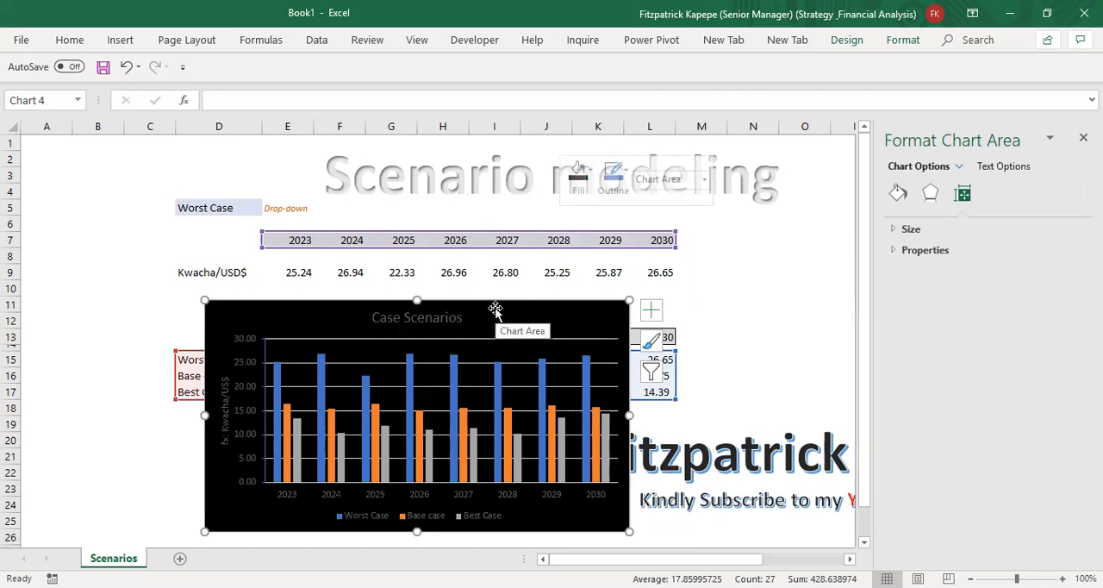
# Step: Change the font colour of all text in the Case Scenarios chart
pyautogui.rightClick(496, 312)
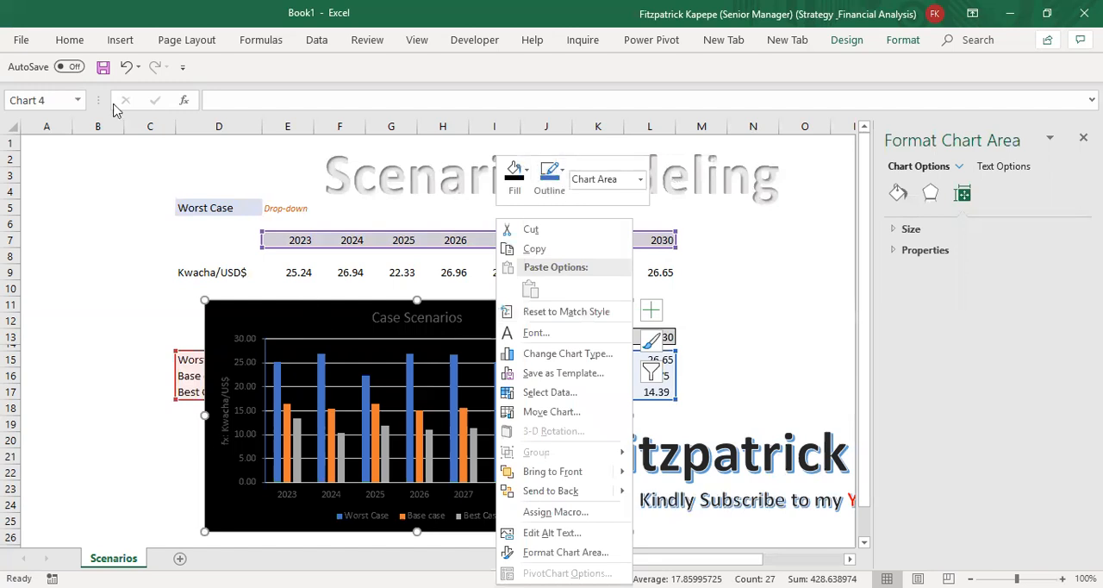
pyautogui.click(70, 43)
pyautogui.click(70, 41)
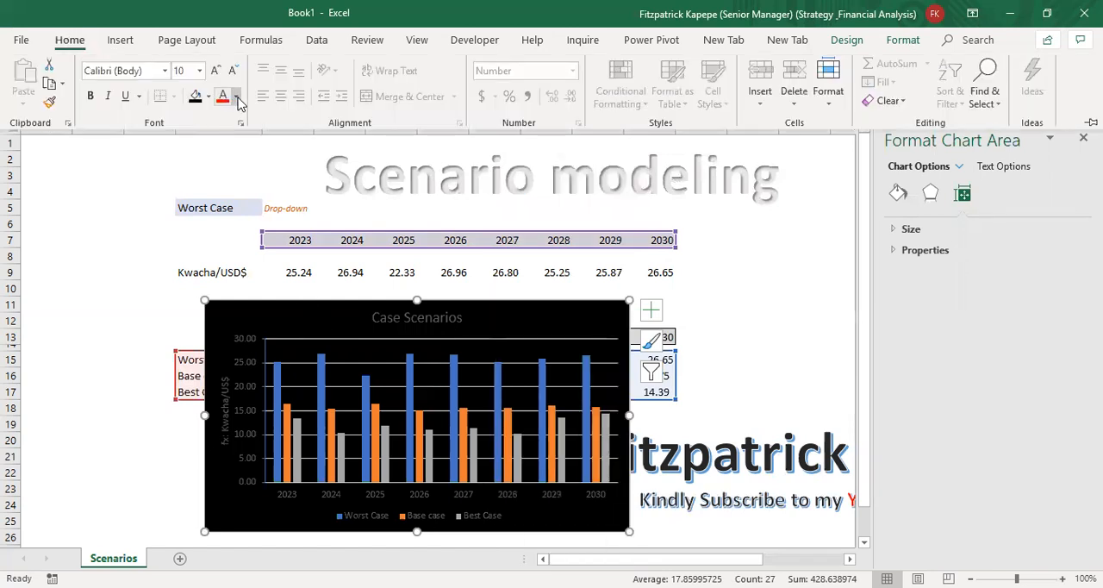